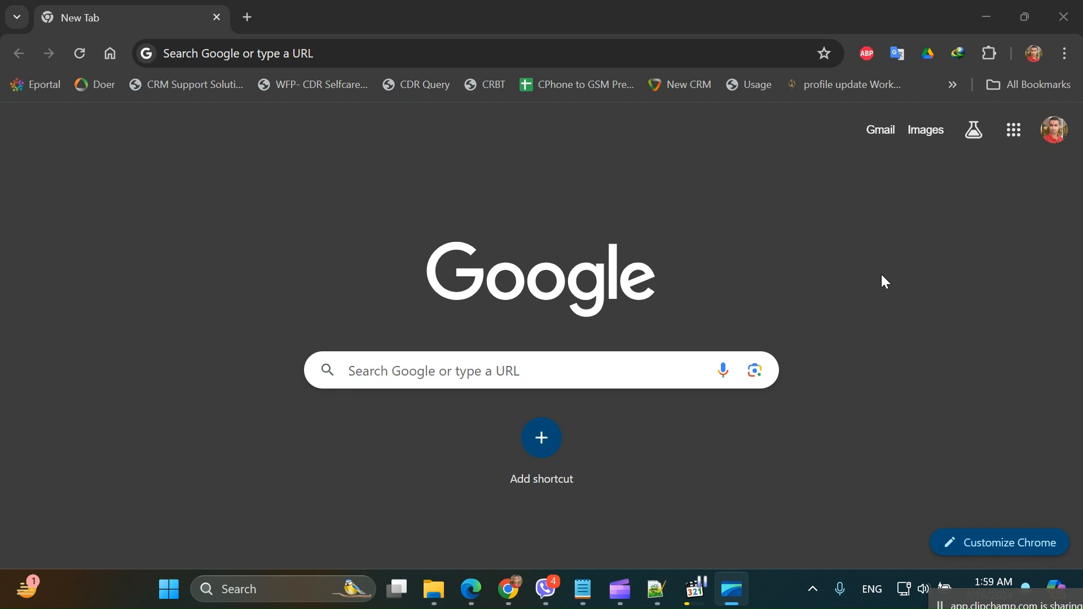
# Step: Create a blank document in Word 2016 and hide its paragraph marks
pyautogui.click(296, 587)
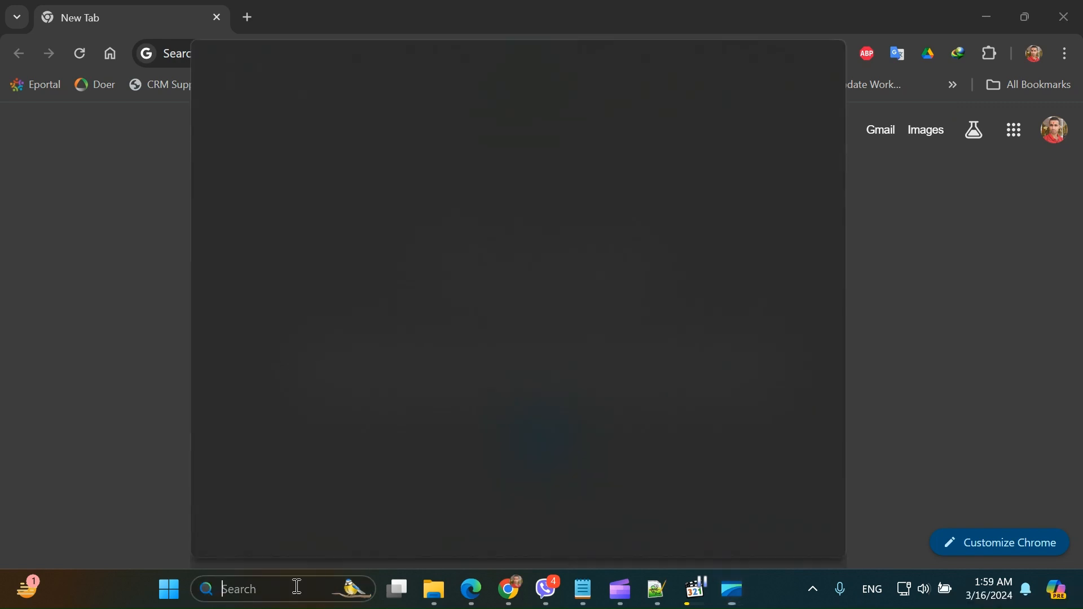
pyautogui.write('wor')
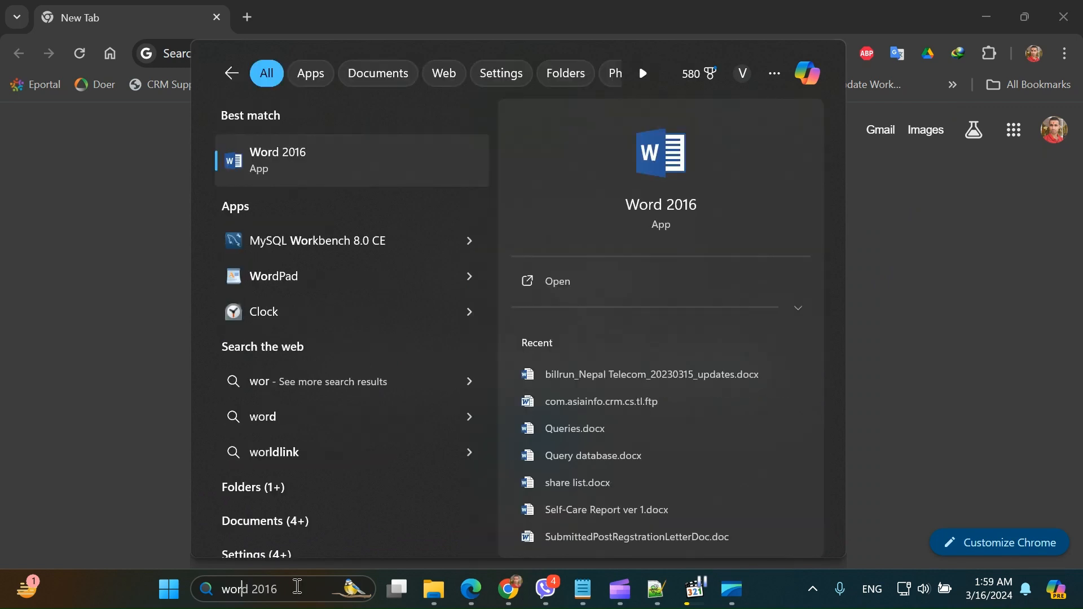
pyautogui.press('Return')
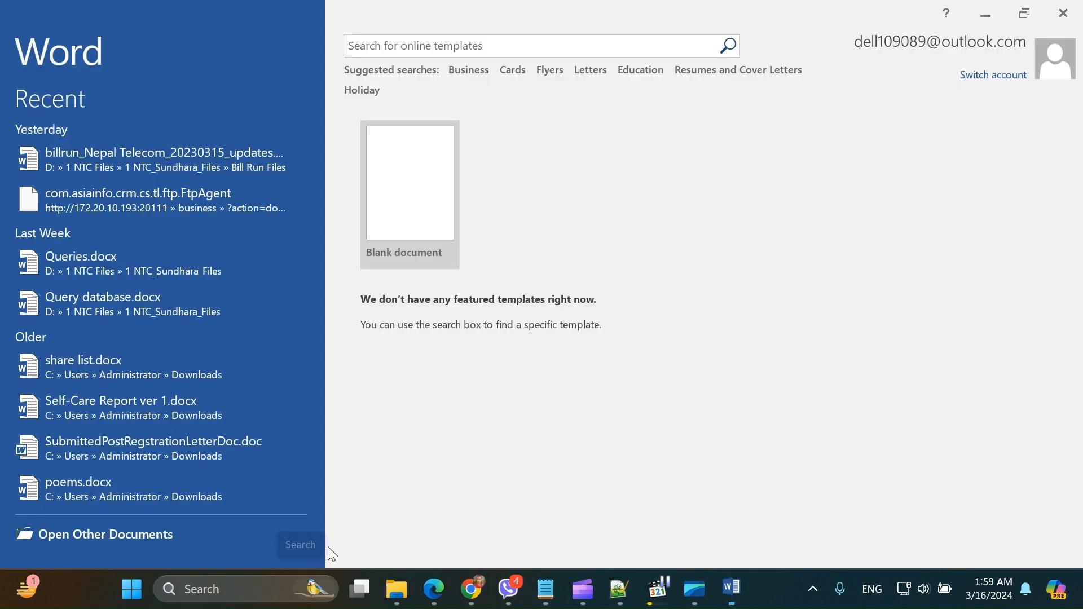
pyautogui.click(412, 213)
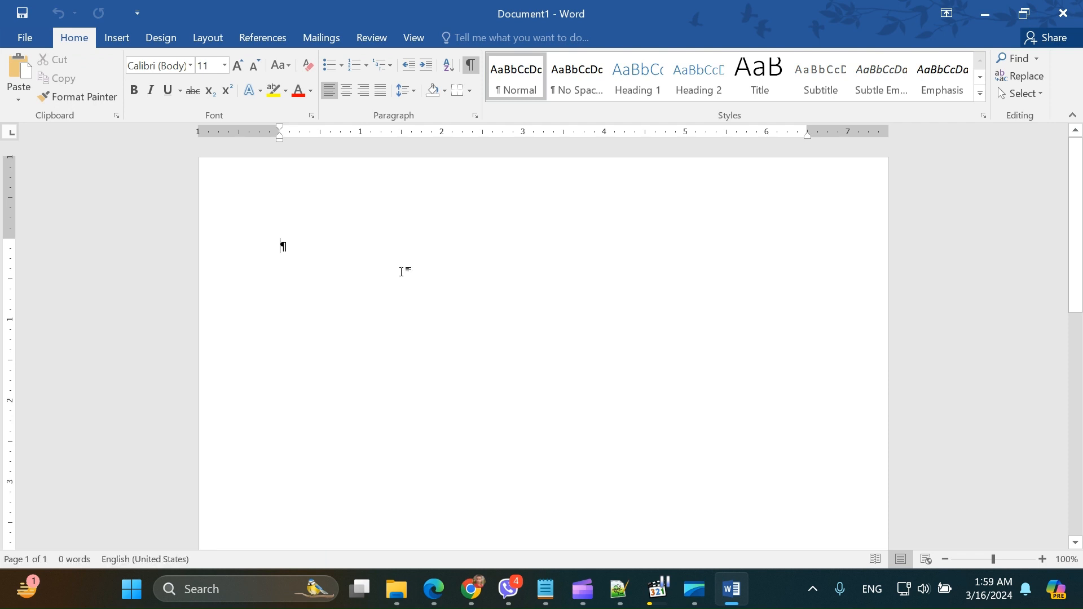
pyautogui.click(470, 65)
# Step: Enter the text "CS techware" and add blank lines below it until the document extends to a third page
pyautogui.write('cs')
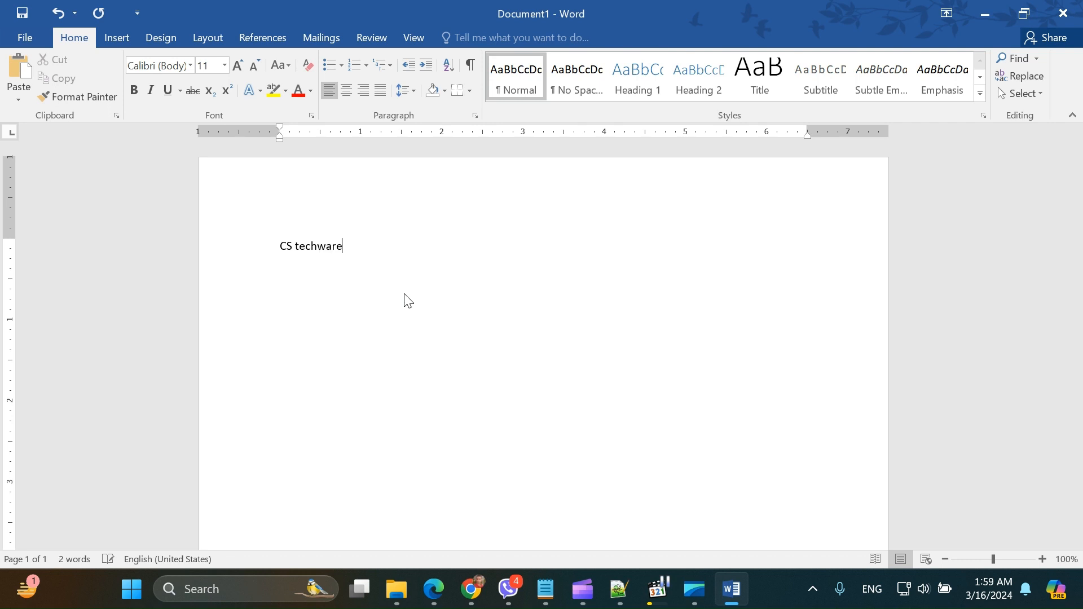
pyautogui.scroll(-3, 418, 400)
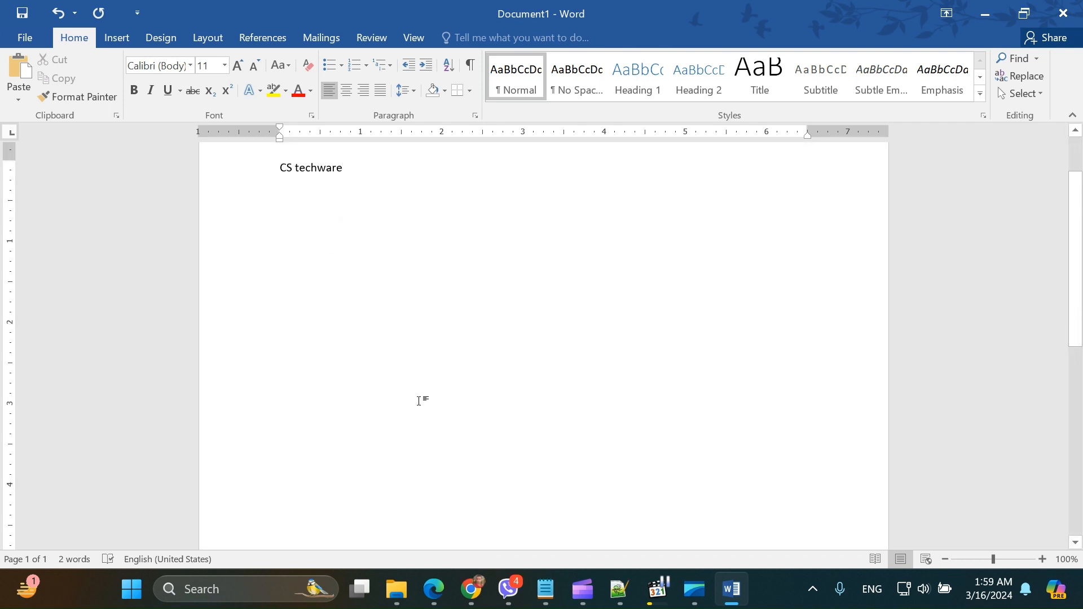
pyautogui.press('Return')
pyautogui.press('Return')
pyautogui.press('Return')
pyautogui.press('Return')
pyautogui.press('Return')
pyautogui.press('Return')
pyautogui.press('Return')
pyautogui.press('Return')
pyautogui.press('Return')
pyautogui.press('Return')
pyautogui.press('Return')
pyautogui.press('Return')
pyautogui.press('Return')
pyautogui.press('Return')
pyautogui.press('Return')
pyautogui.press('Return')
pyautogui.press('Return')
pyautogui.press('Return')
pyautogui.press('Return')
pyautogui.press('Return')
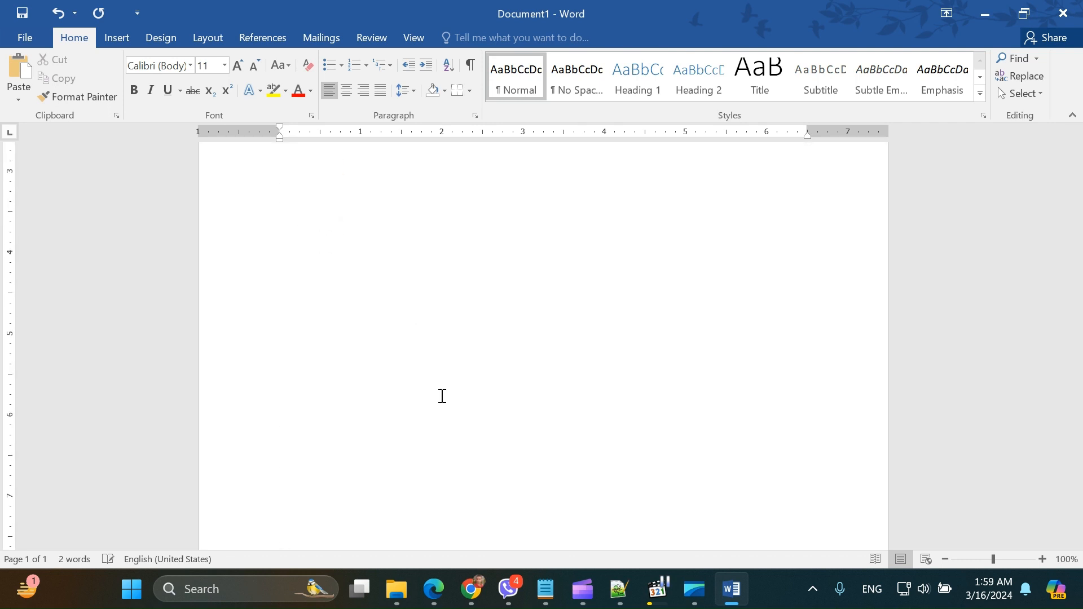
pyautogui.press('Return')
pyautogui.press('Return')
pyautogui.press('Return')
pyautogui.press('Return')
pyautogui.press('Return')
pyautogui.press('Return')
pyautogui.press('Return')
pyautogui.press('Return')
pyautogui.press('Return')
pyautogui.press('Return')
pyautogui.press('Return')
pyautogui.press('Return')
pyautogui.press('Return')
pyautogui.press('Return')
pyautogui.press('Return')
pyautogui.press('Return')
pyautogui.press('Return')
pyautogui.press('Return')
pyautogui.press('Return')
pyautogui.press('Return')
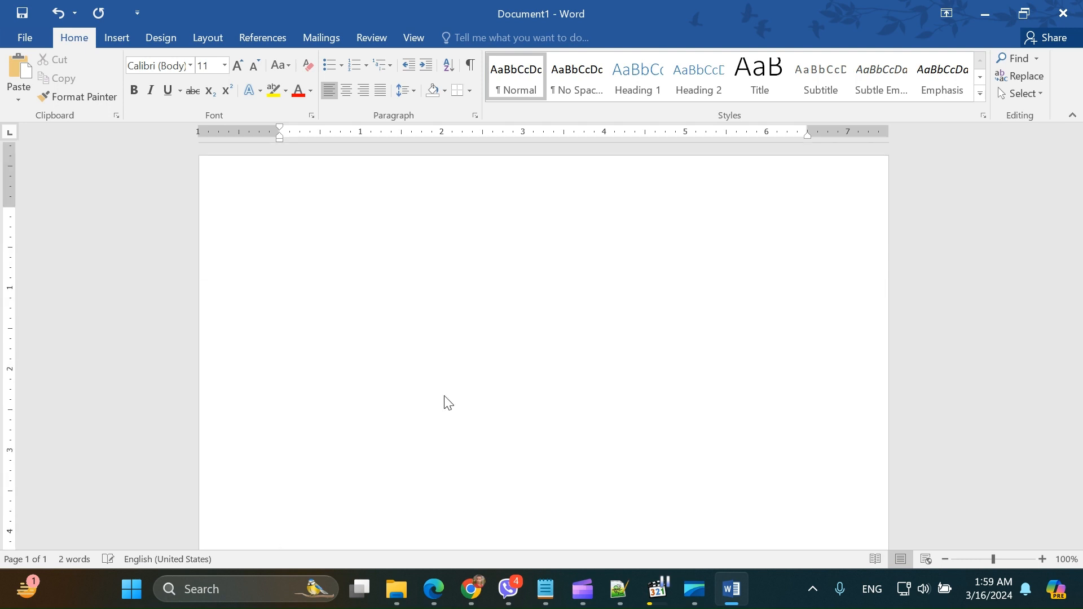
pyautogui.press('Return')
pyautogui.press('Return')
pyautogui.press('Return')
pyautogui.press('Return')
pyautogui.press('Return')
pyautogui.press('Return')
pyautogui.press('Return')
pyautogui.press('Return')
pyautogui.press('Return')
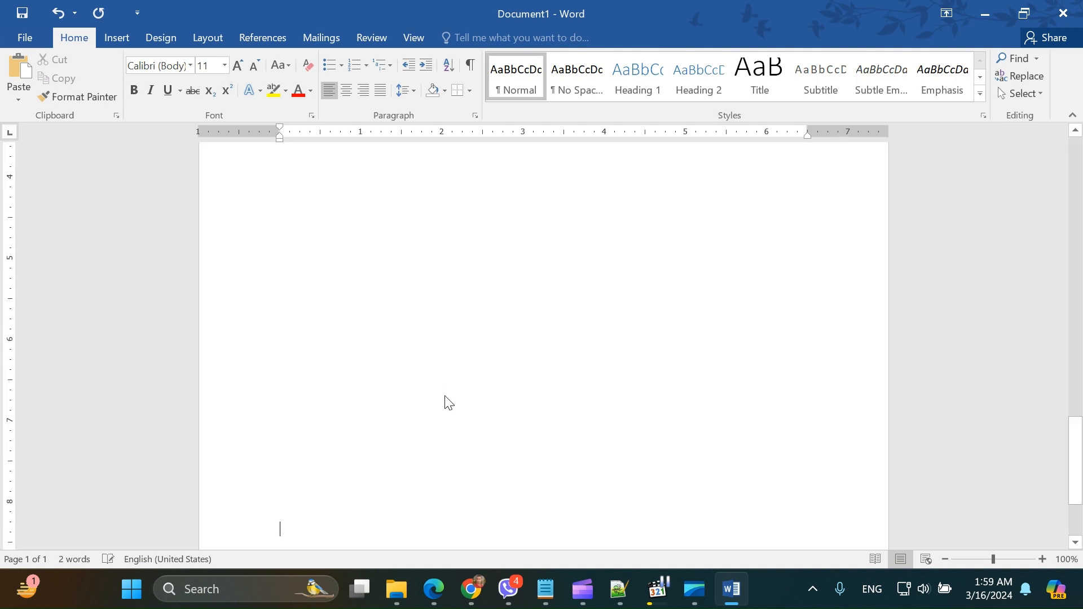
pyautogui.press('Return')
pyautogui.press('Return')
pyautogui.press('Return')
pyautogui.press('Return')
pyautogui.press('Return')
pyautogui.press('Return')
pyautogui.press('Return')
pyautogui.press('Return')
pyautogui.press('Return')
pyautogui.press('Return')
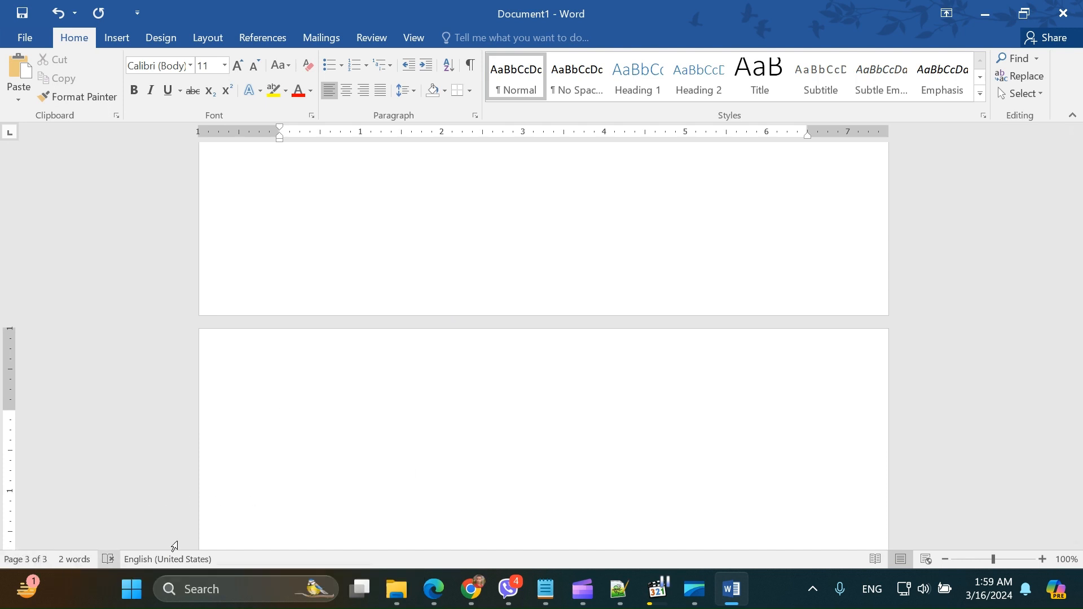
# Step: Insert centered page numbers at the top of the pages using Plain Number 2, and close header and footer editing
pyautogui.scroll(20, 382, 454)
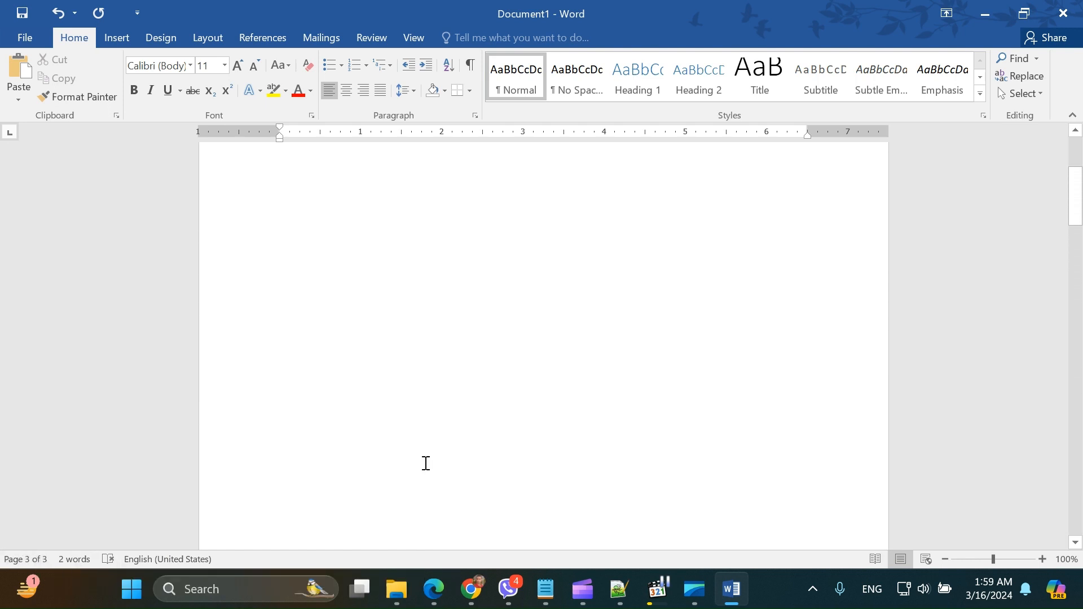
pyautogui.scroll(5, 429, 446)
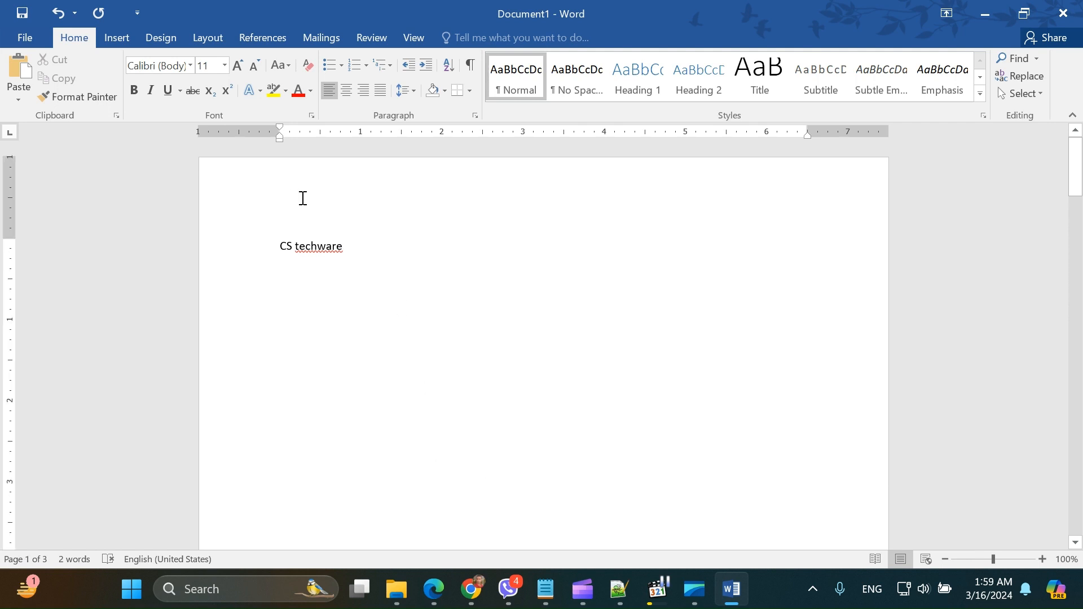
pyautogui.click(115, 38)
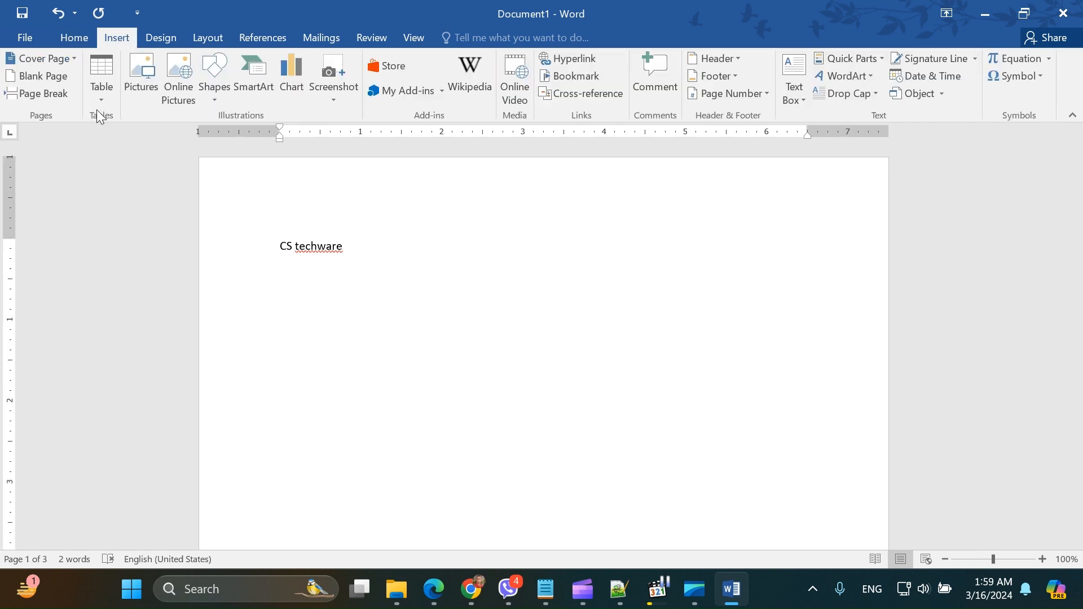
pyautogui.click(734, 94)
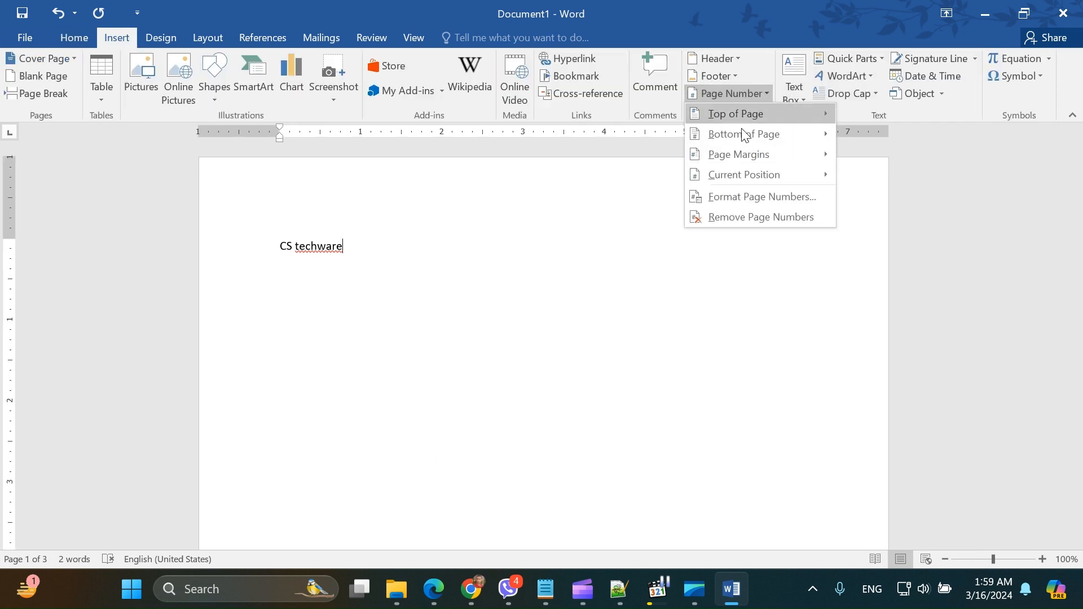
pyautogui.click(735, 153)
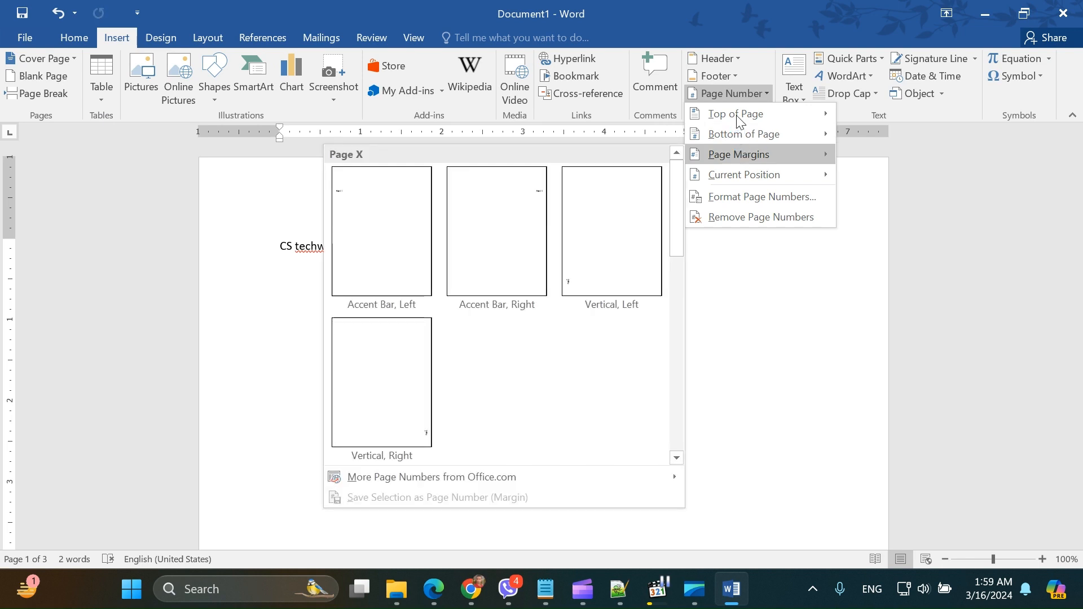
pyautogui.moveTo(732, 112)
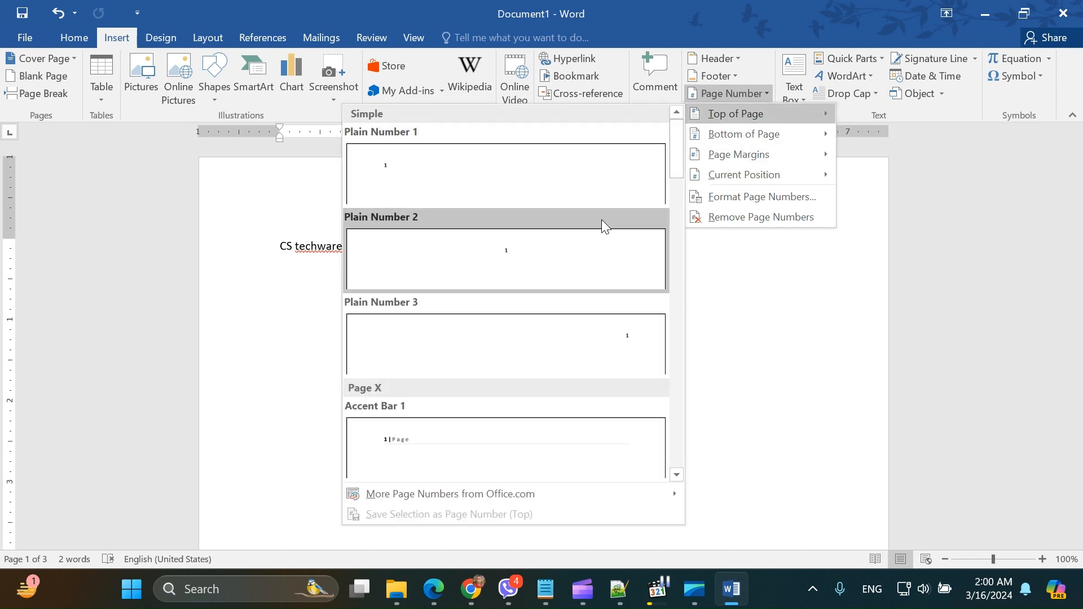
pyautogui.click(581, 248)
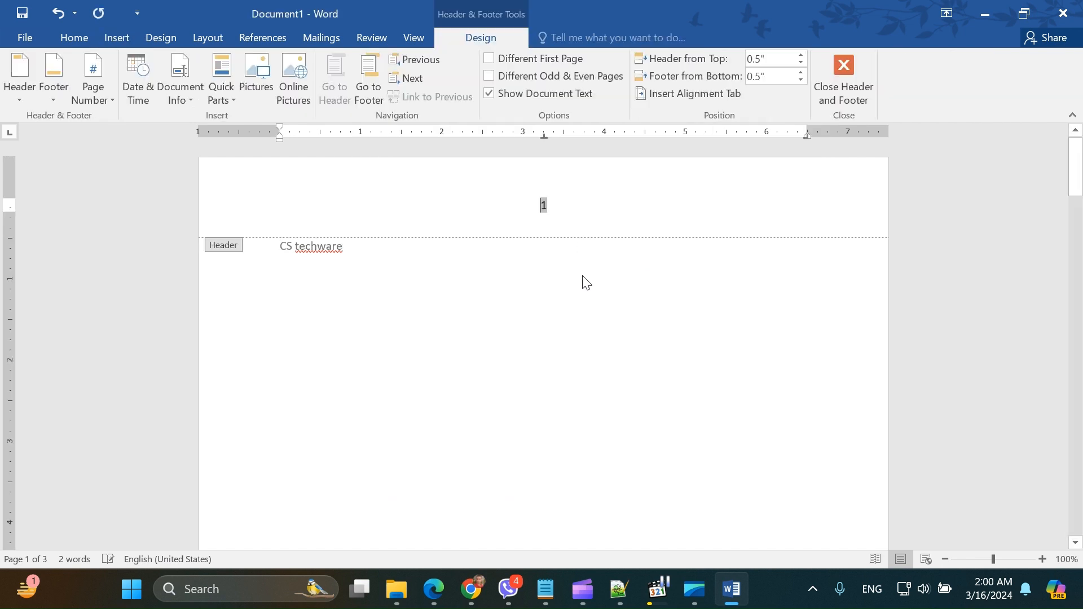
pyautogui.scroll(-12, 671, 476)
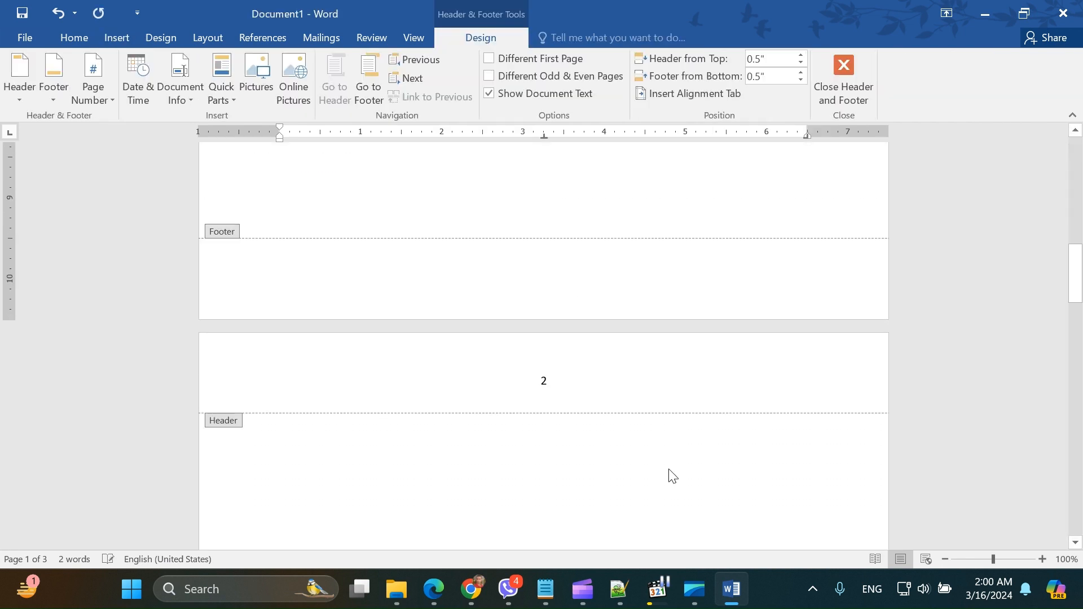
pyautogui.scroll(-15, 672, 473)
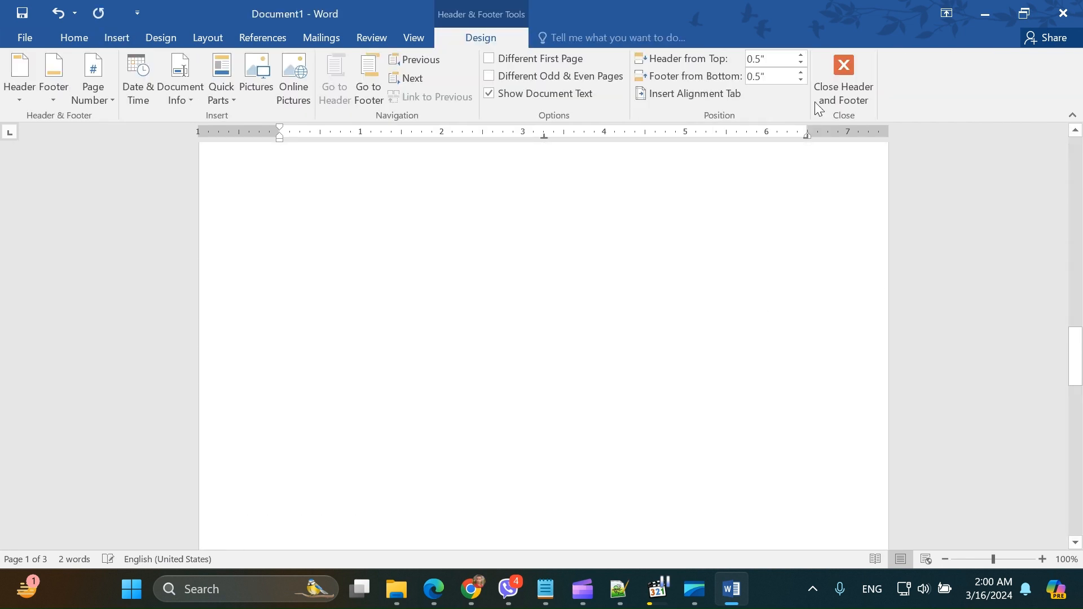
pyautogui.click(825, 72)
# Step: Show the paragraph marks and other hidden formatting symbols throughout the document
pyautogui.scroll(3, 247, 180)
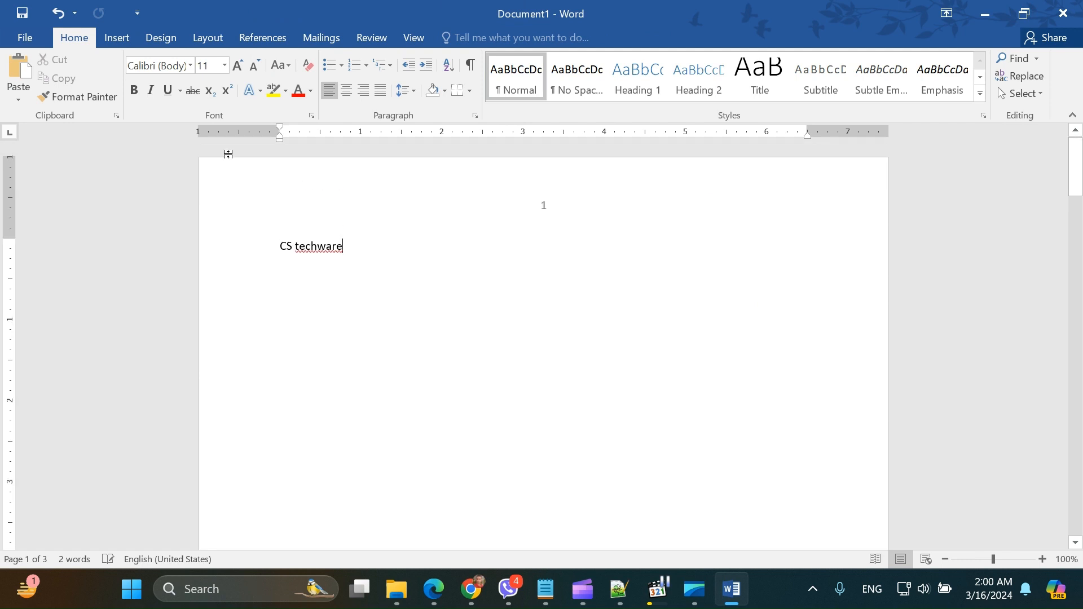
pyautogui.click(473, 67)
pyautogui.scroll(-5, 508, 243)
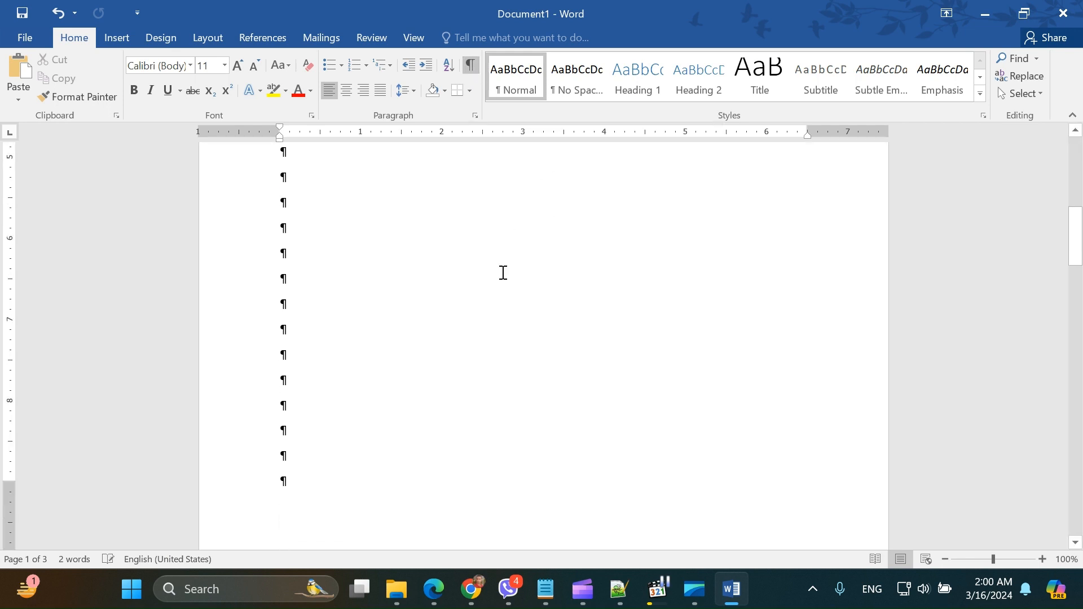
pyautogui.scroll(-15, 503, 273)
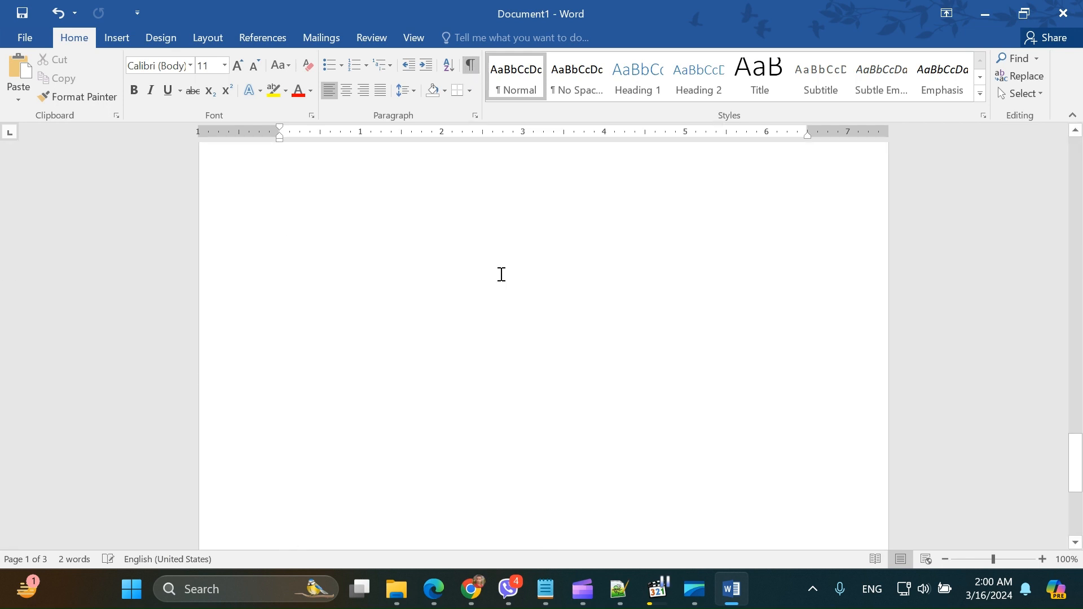
pyautogui.scroll(15, 501, 274)
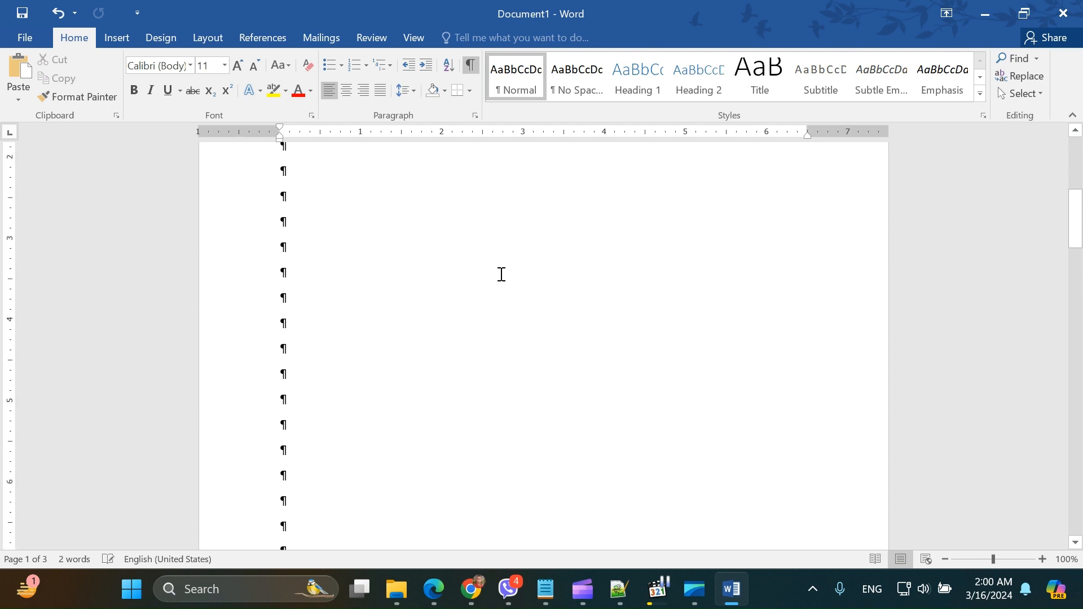
pyautogui.scroll(4, 501, 274)
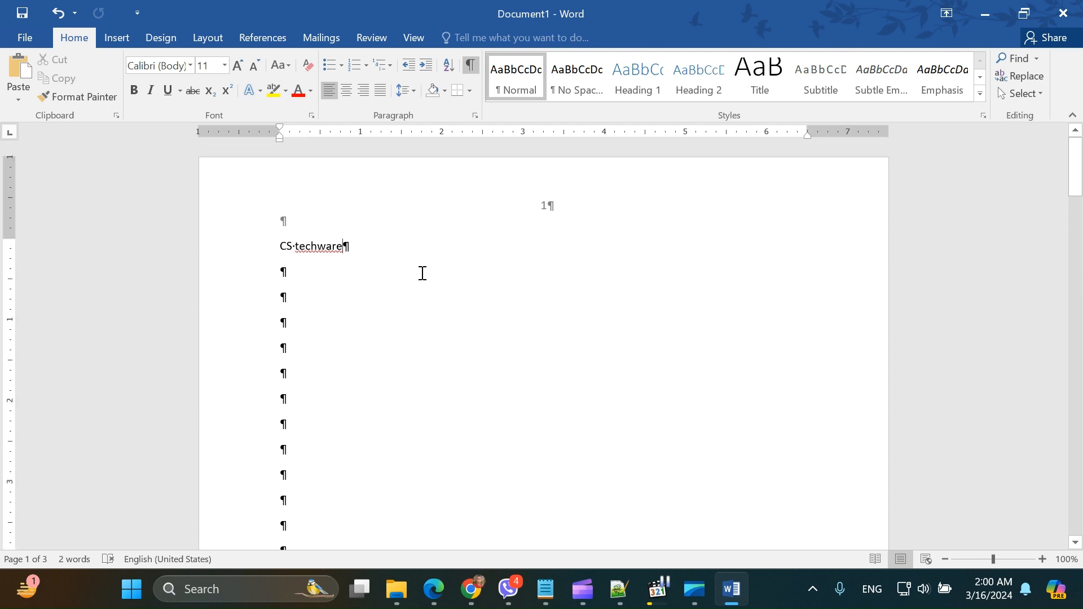
# Step: Add blank lines below "CS techware" until the cursor is near the end of the first page
pyautogui.click(401, 269)
pyautogui.press('Return')
pyautogui.press('Return')
pyautogui.press('Return')
pyautogui.press('Return')
pyautogui.press('Return')
pyautogui.press('Return')
pyautogui.press('Return')
pyautogui.press('Return')
pyautogui.press('Return')
pyautogui.press('Return')
pyautogui.press('Return')
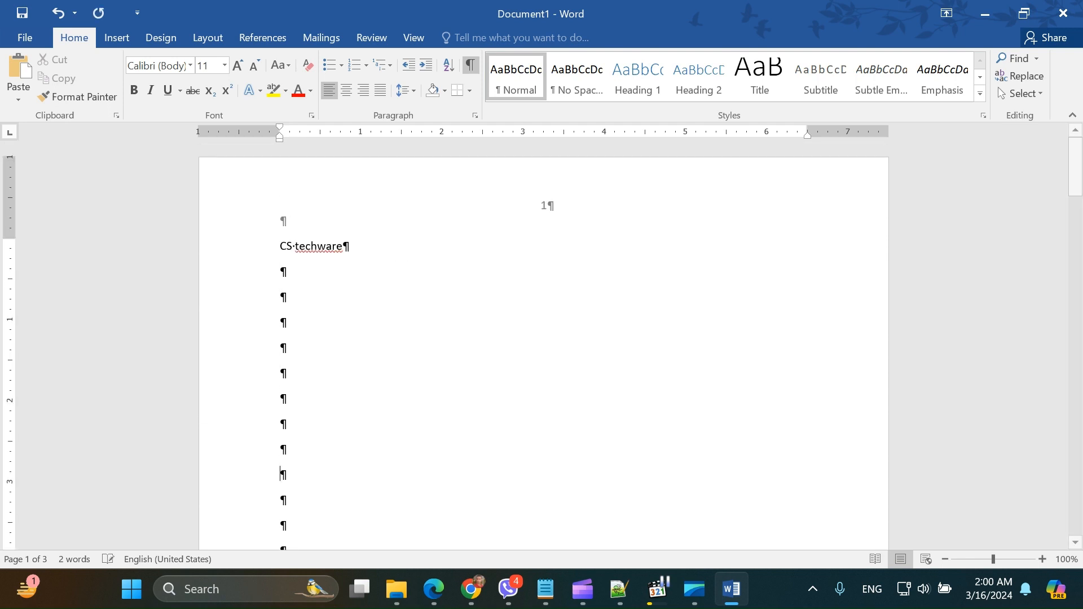
pyautogui.press('Return')
pyautogui.press('Return')
pyautogui.press('Return')
pyautogui.press('Return')
pyautogui.scroll(-5, 418, 282)
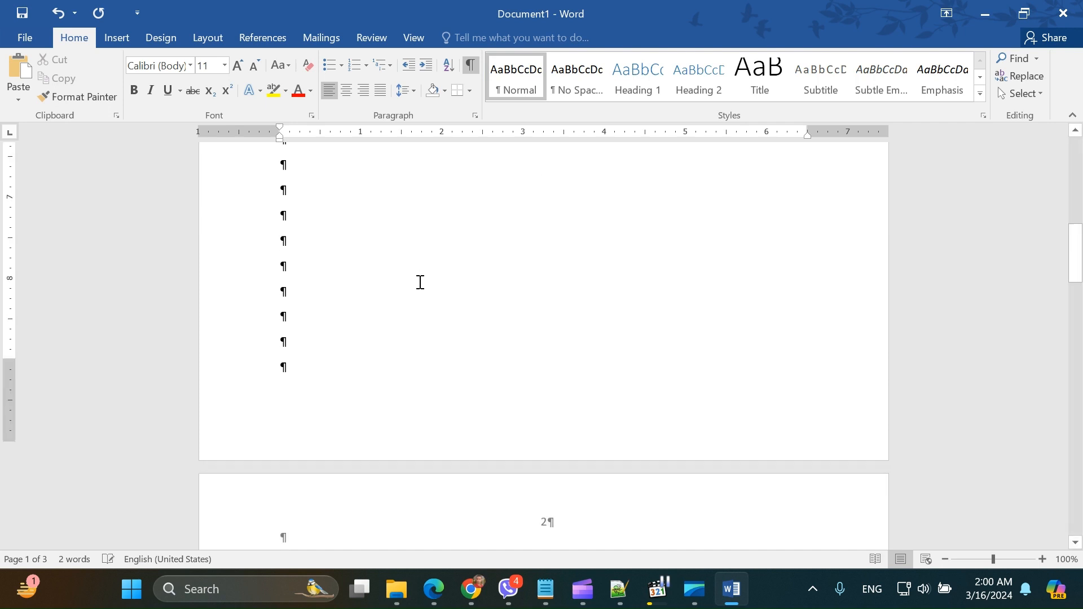
pyautogui.scroll(1, 419, 282)
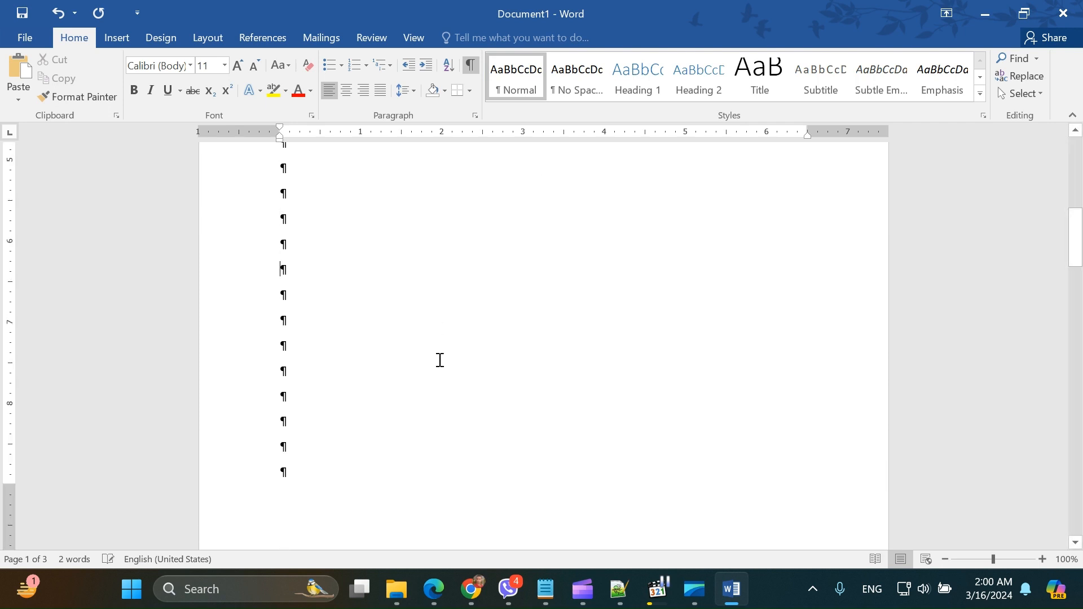
pyautogui.scroll(-3, 364, 337)
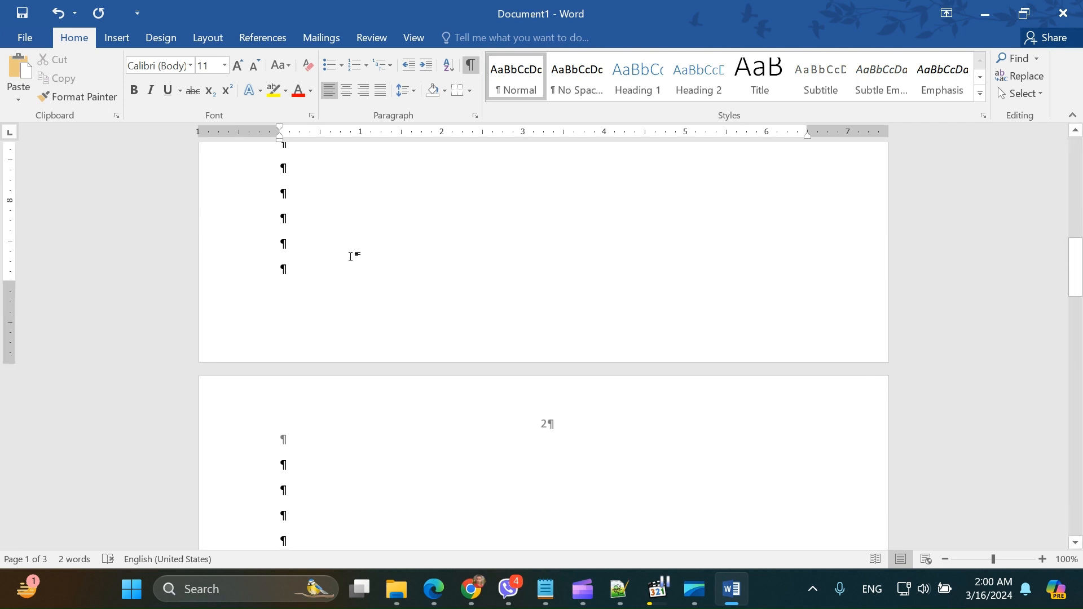
pyautogui.scroll(9, 375, 271)
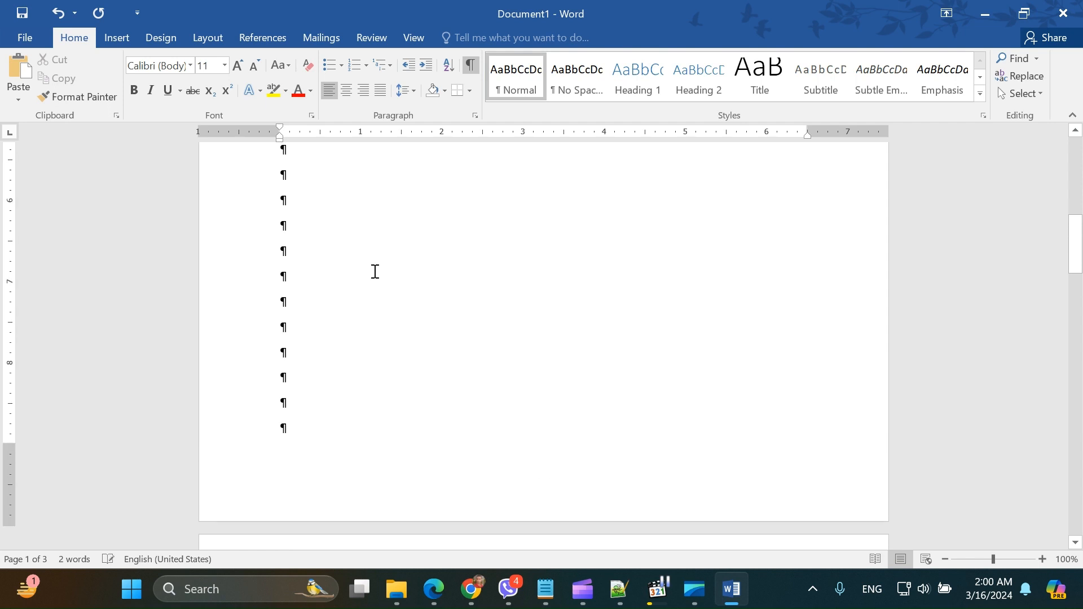
pyautogui.scroll(-1, 383, 274)
pyautogui.scroll(-5, 387, 275)
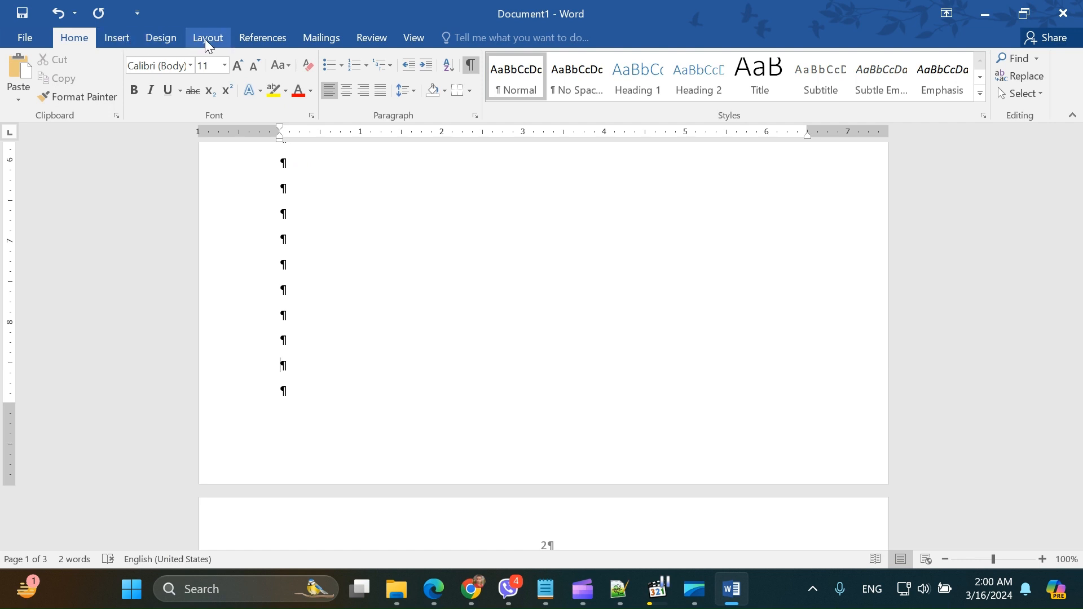
# Step: Insert a Next Page section break near the end of the first page and place the cursor just before it
pyautogui.click(161, 41)
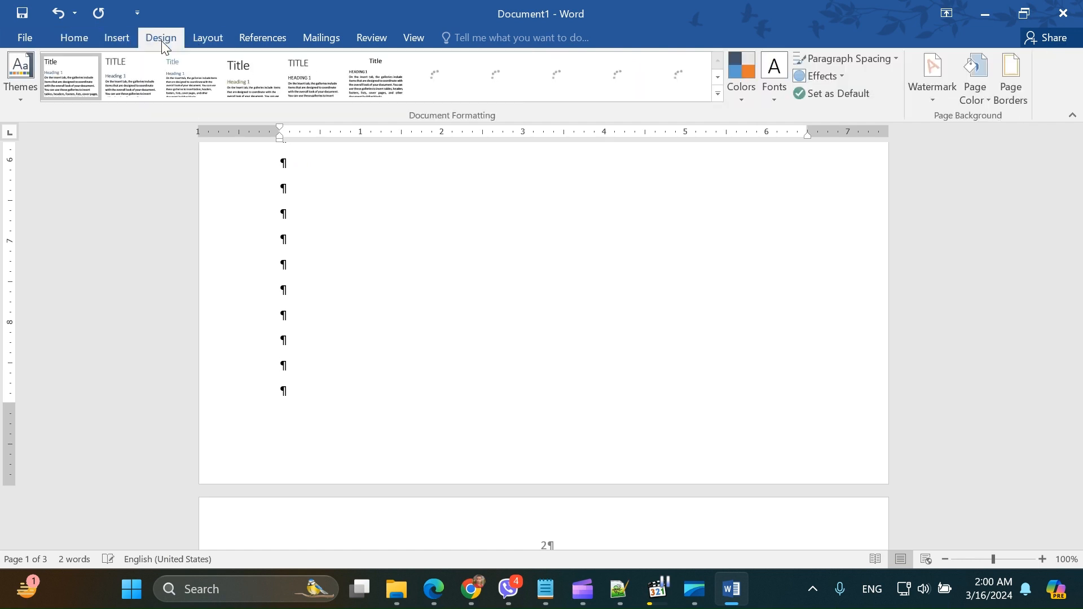
pyautogui.click(207, 41)
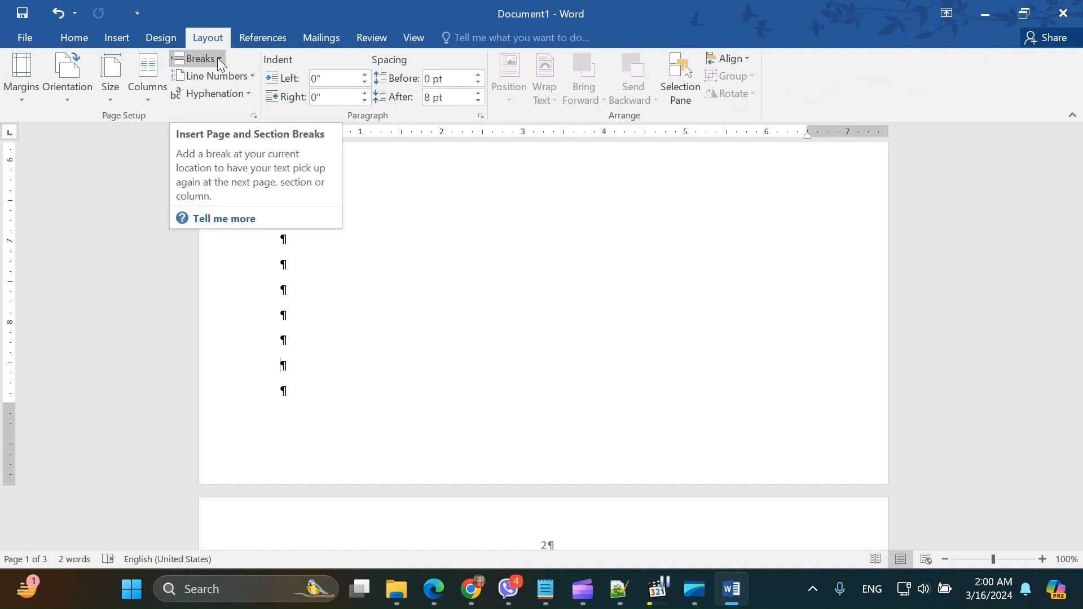
pyautogui.click(218, 58)
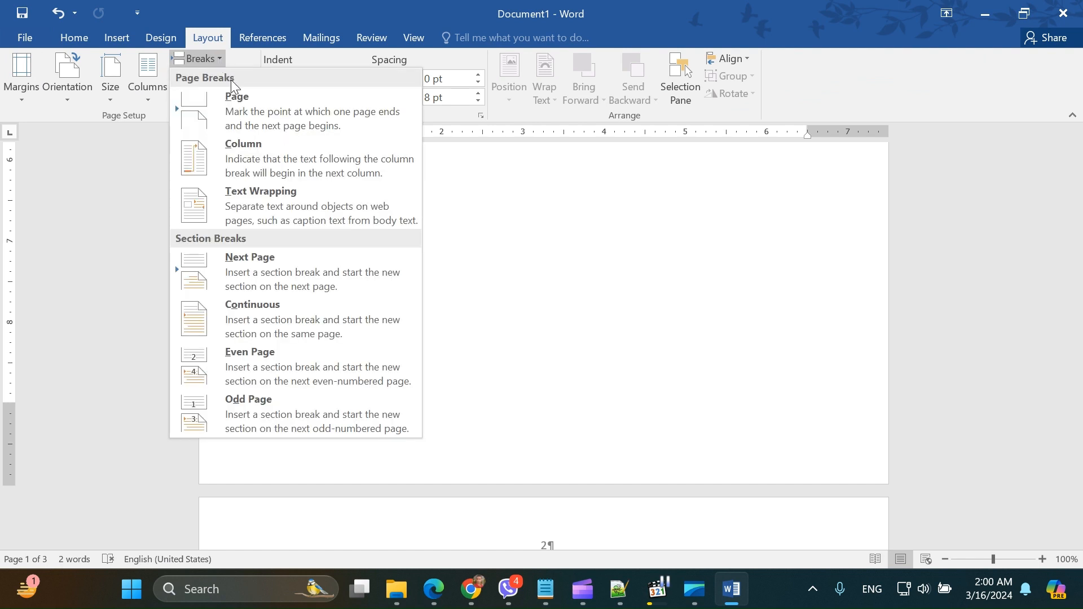
pyautogui.click(282, 267)
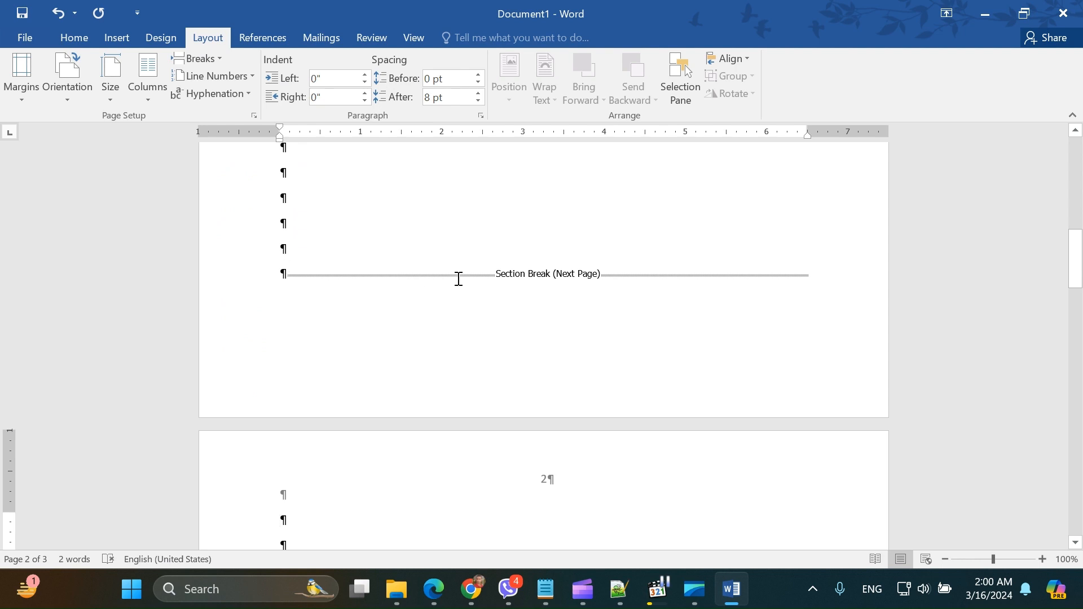
pyautogui.click(281, 276)
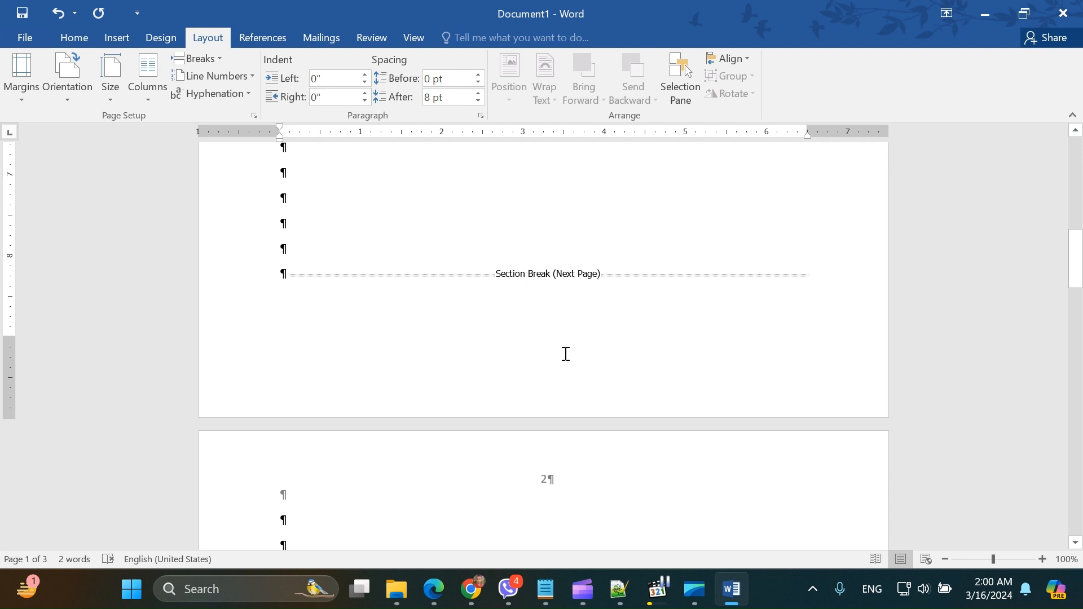
# Step: Open the second page's header for editing and unlink the Section 2 header from the previous section
pyautogui.scroll(-2, 565, 353)
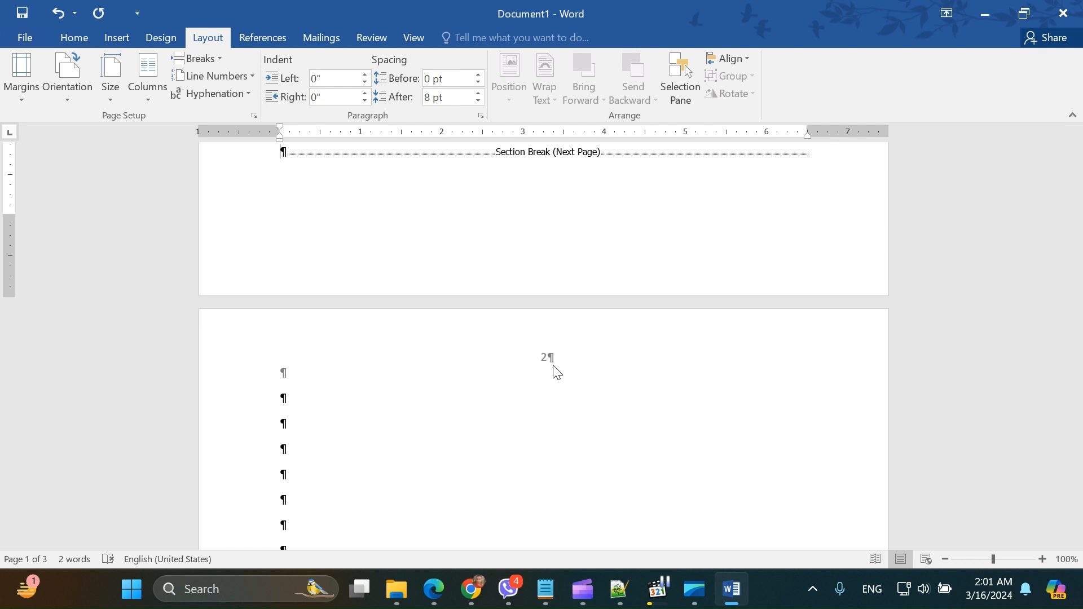
pyautogui.scroll(12, 556, 370)
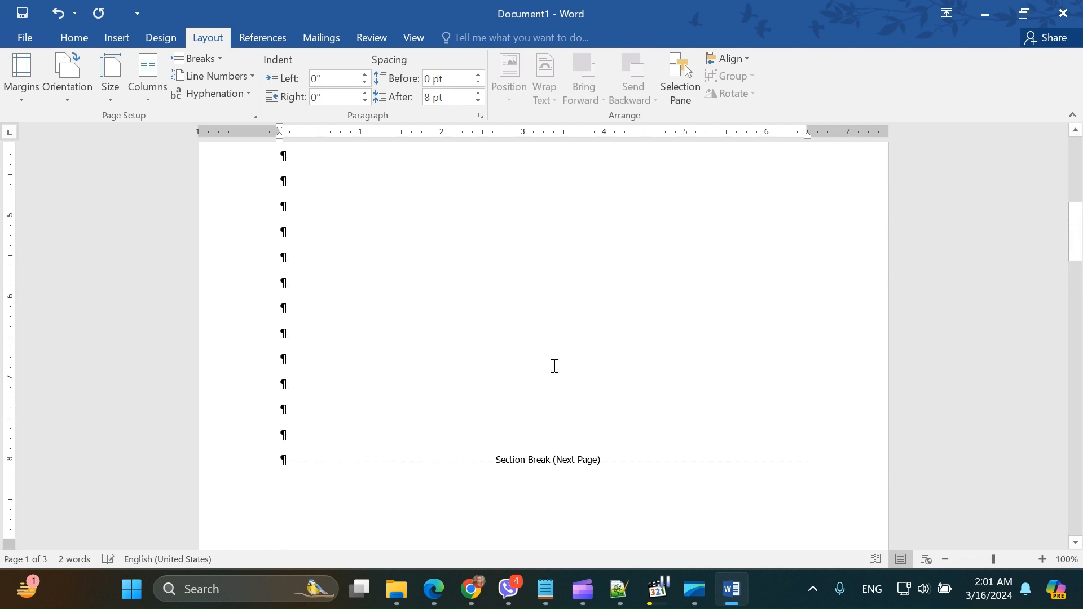
pyautogui.scroll(1, 561, 355)
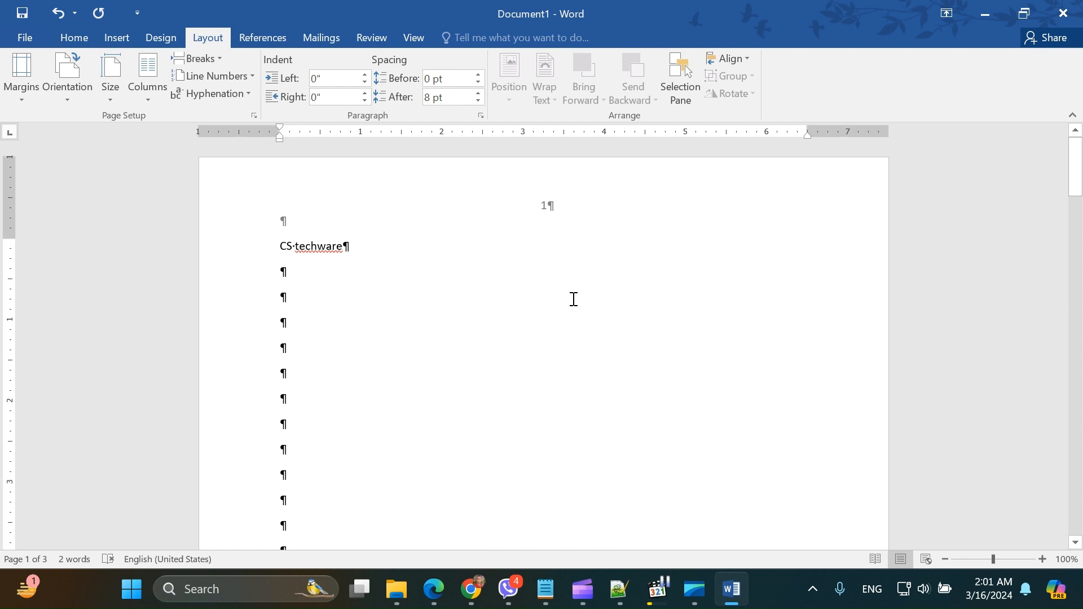
pyautogui.scroll(-10, 571, 398)
pyautogui.scroll(-6, 570, 398)
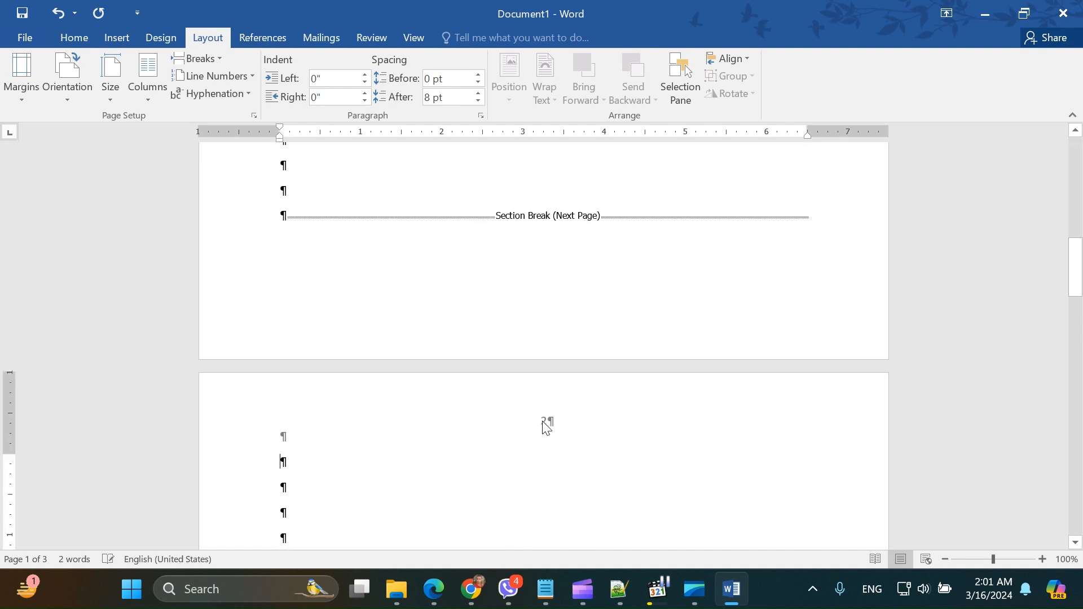
pyautogui.doubleClick(544, 422)
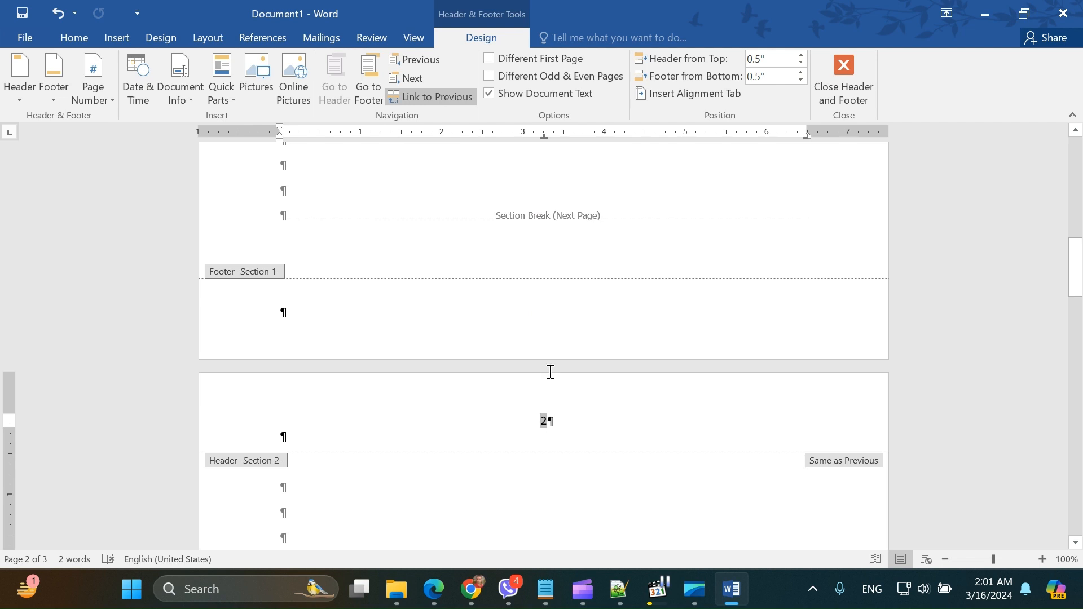
pyautogui.scroll(-3, 546, 427)
pyautogui.scroll(3, 537, 300)
pyautogui.click(432, 99)
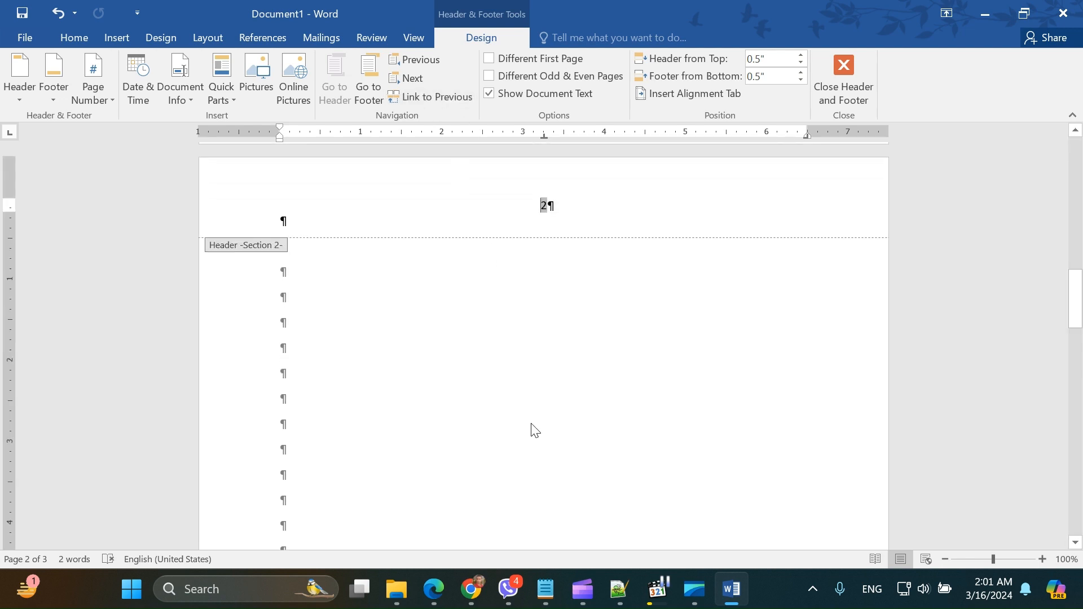
# Step: Delete the page number from the Section 2 header
pyautogui.scroll(10, 535, 430)
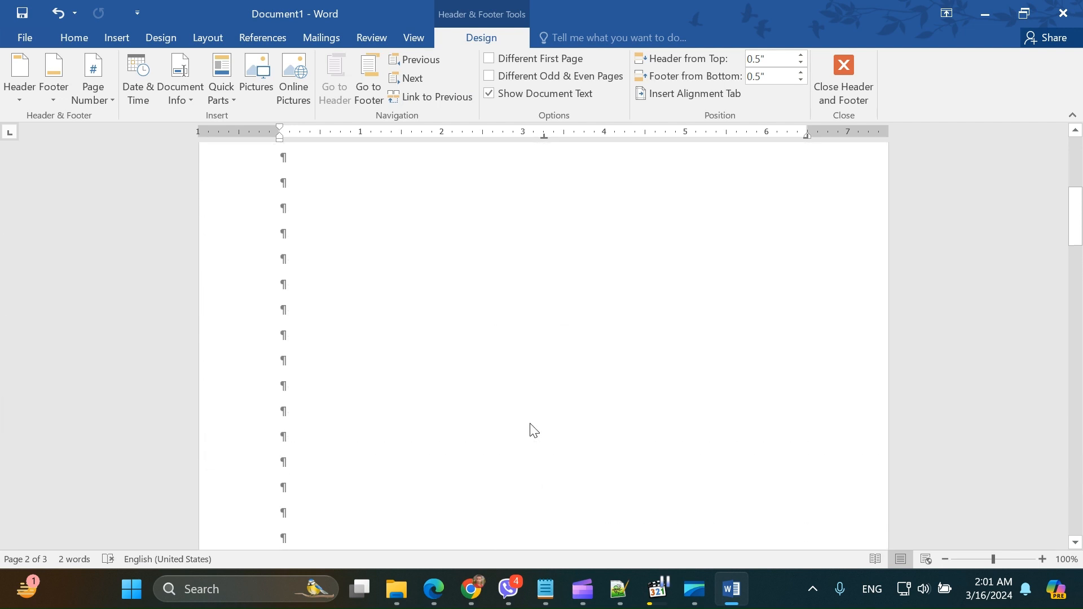
pyautogui.scroll(-10, 533, 430)
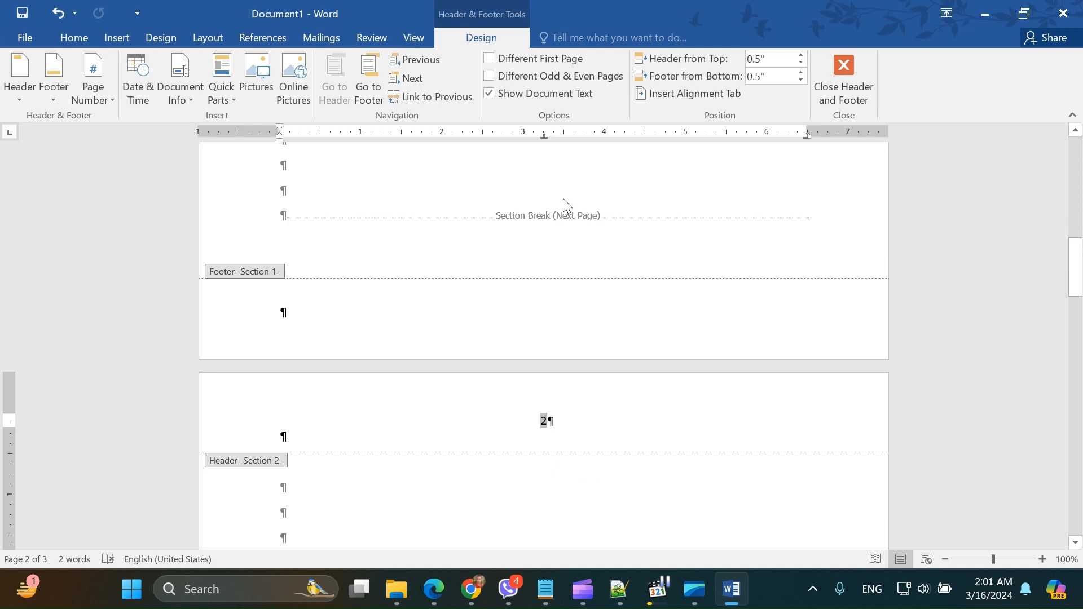
pyautogui.scroll(-3, 578, 300)
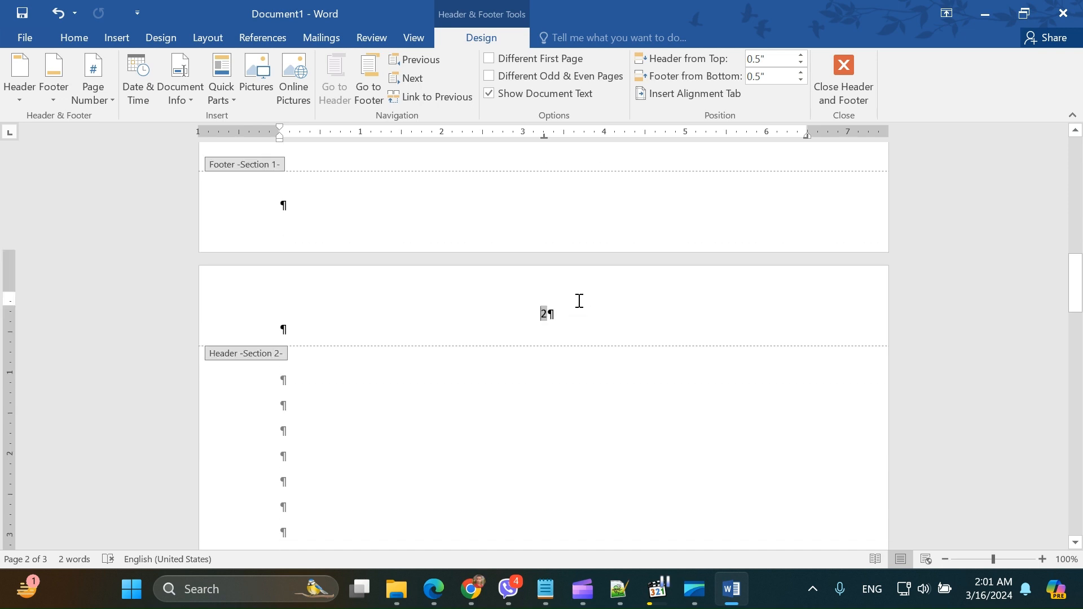
pyautogui.click(543, 330)
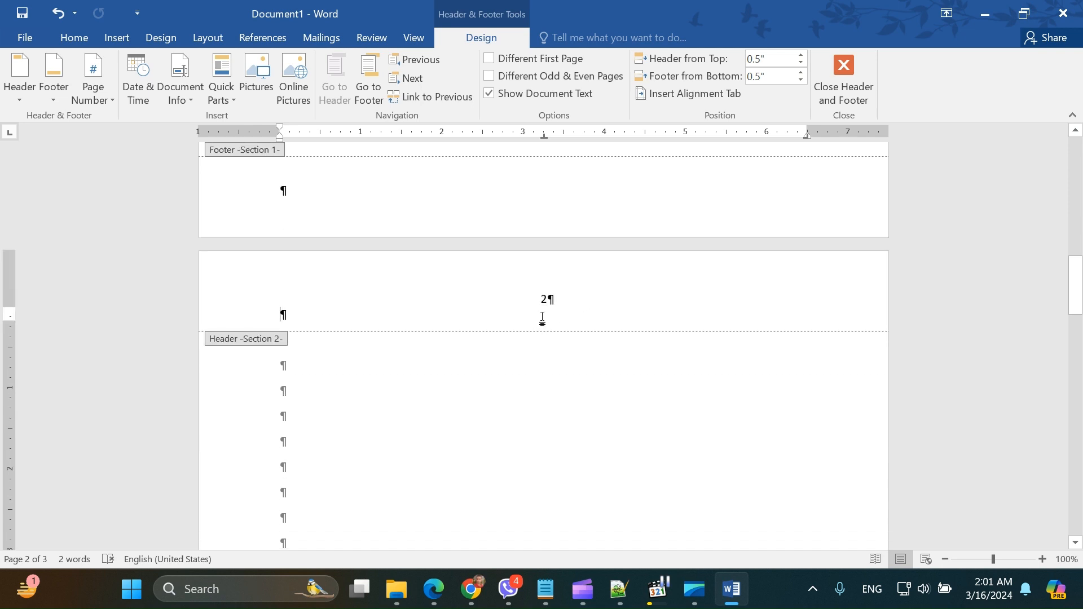
pyautogui.scroll(5, 548, 320)
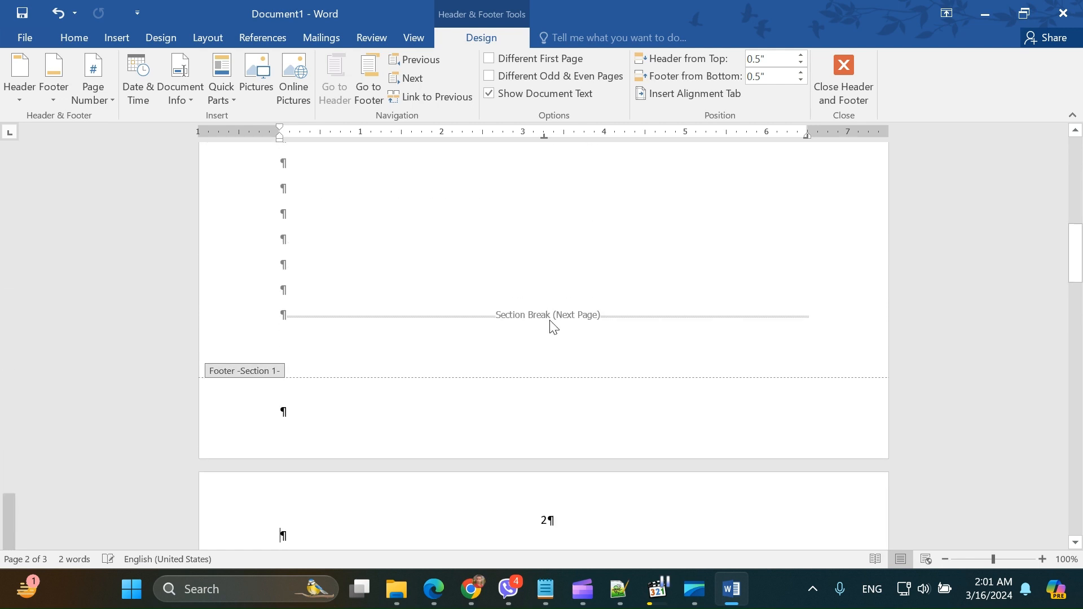
pyautogui.scroll(-3, 550, 322)
pyautogui.scroll(-3, 549, 322)
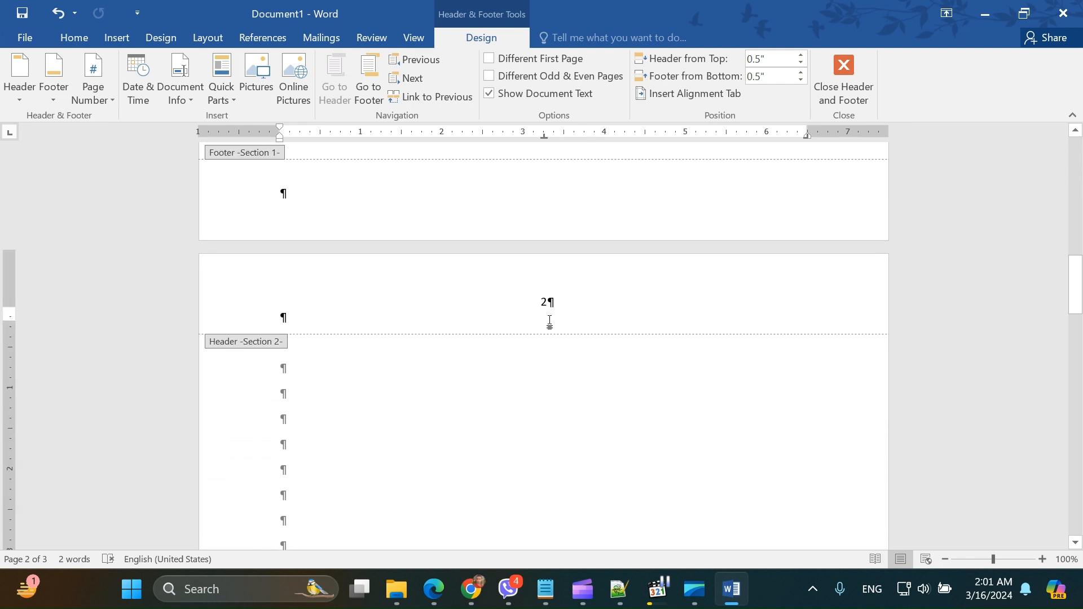
pyautogui.doubleClick(547, 299)
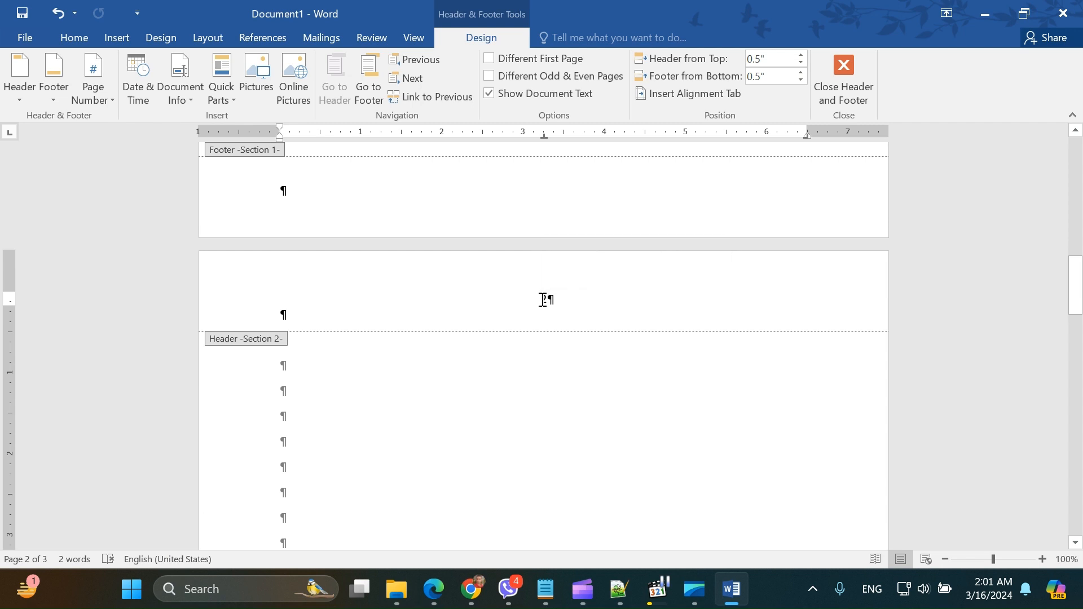
pyautogui.doubleClick(544, 300)
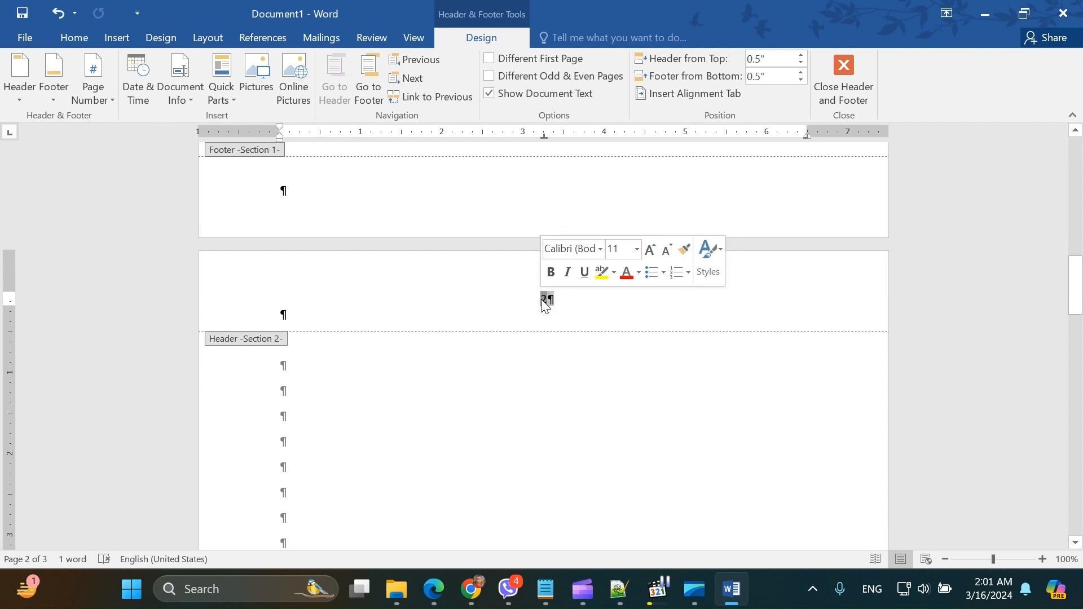
pyautogui.press('Delete')
# Step: Change the number format of the Section 1 header's page number to lowercase Roman numerals (i, ii, iii, ...)
pyautogui.scroll(-12, 540, 300)
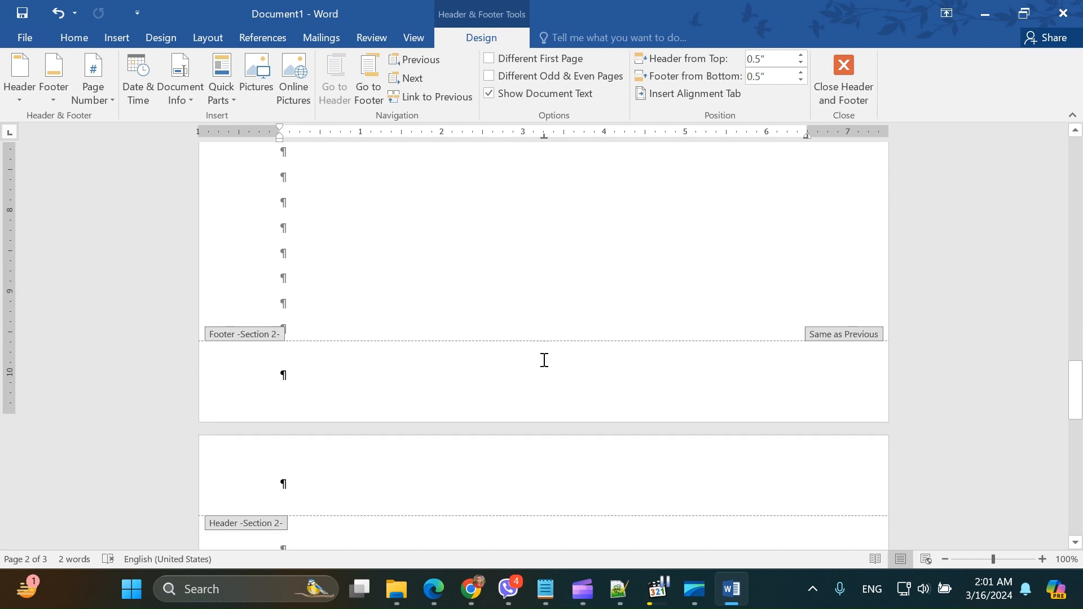
pyautogui.scroll(10, 547, 366)
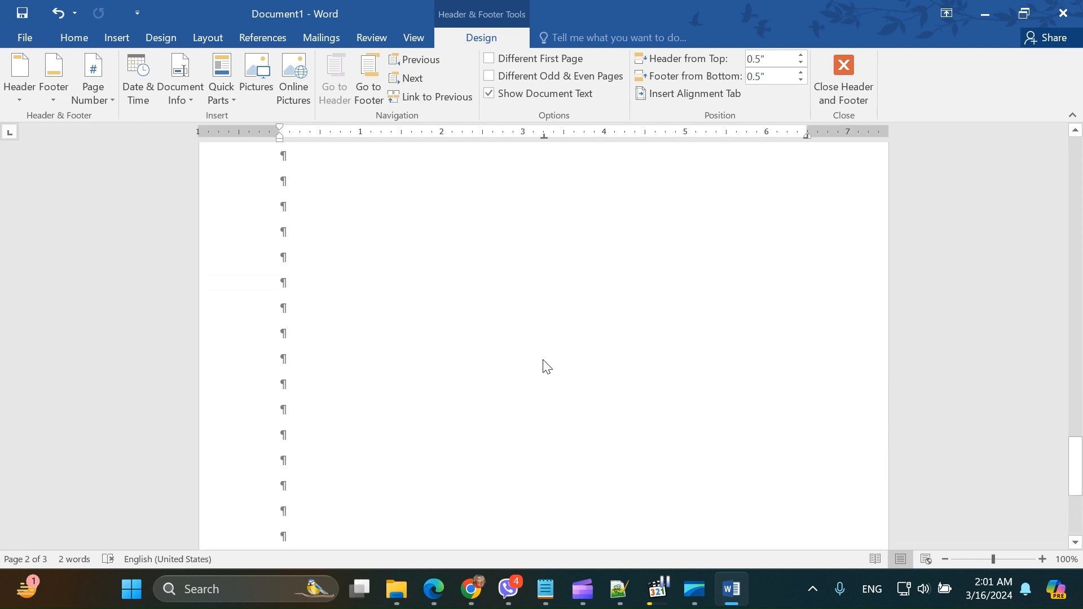
pyautogui.scroll(10, 545, 366)
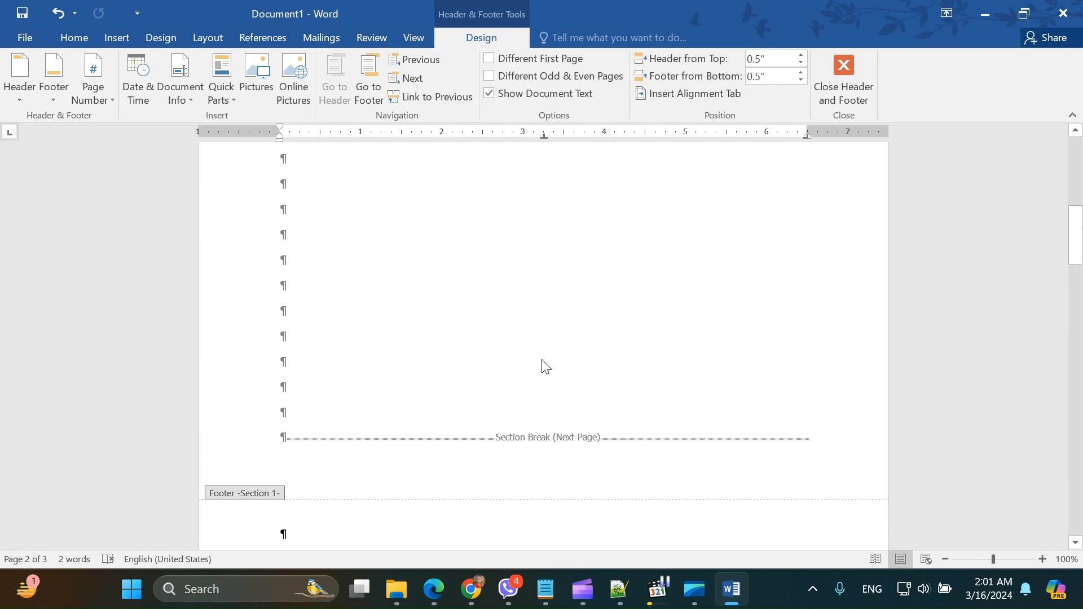
pyautogui.click(536, 205)
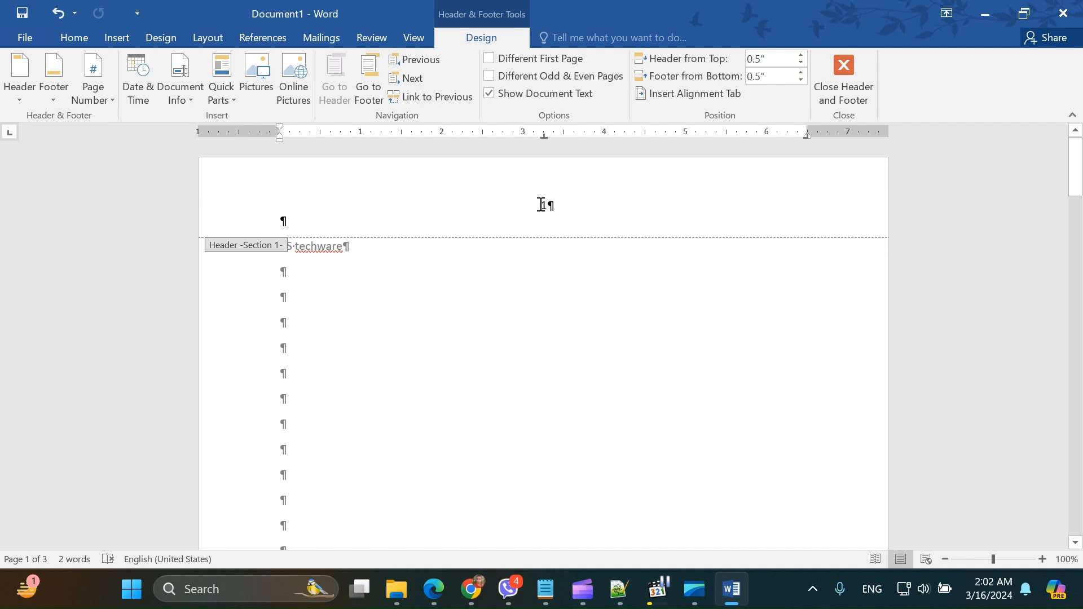
pyautogui.doubleClick(545, 205)
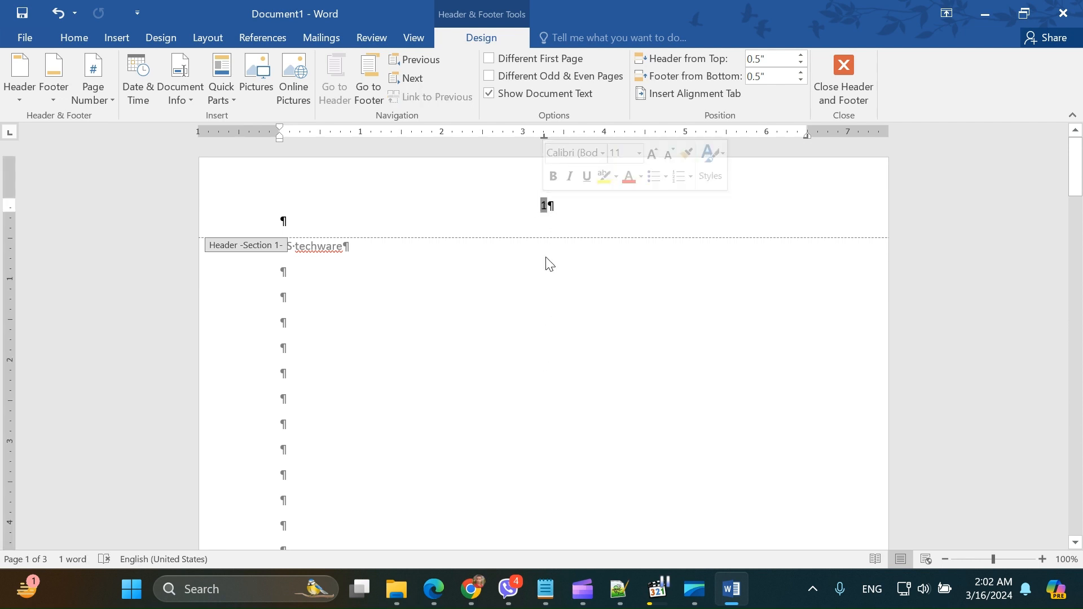
pyautogui.click(93, 84)
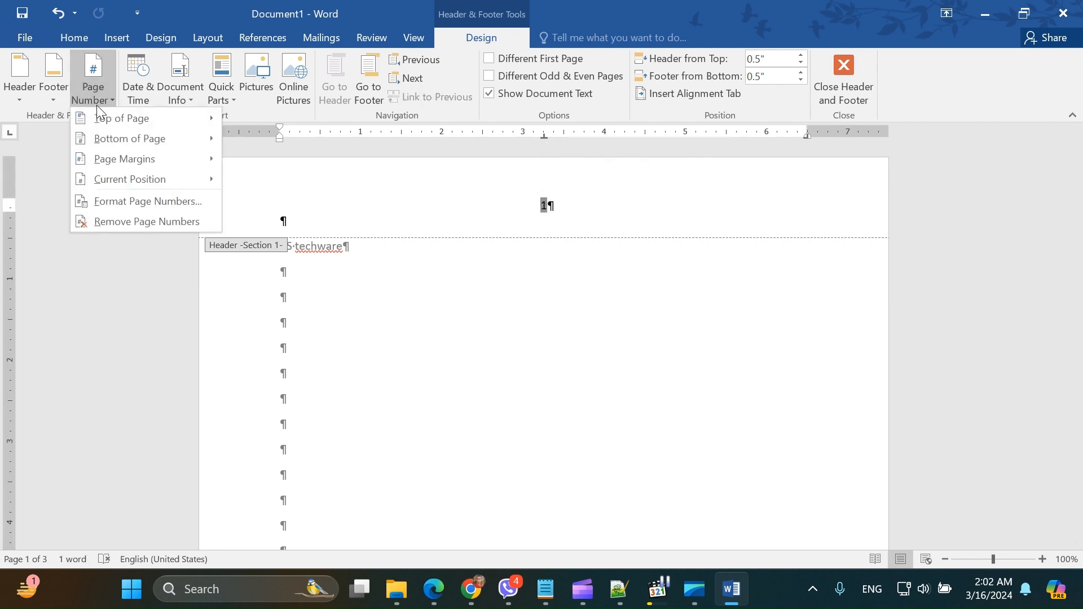
pyautogui.click(127, 204)
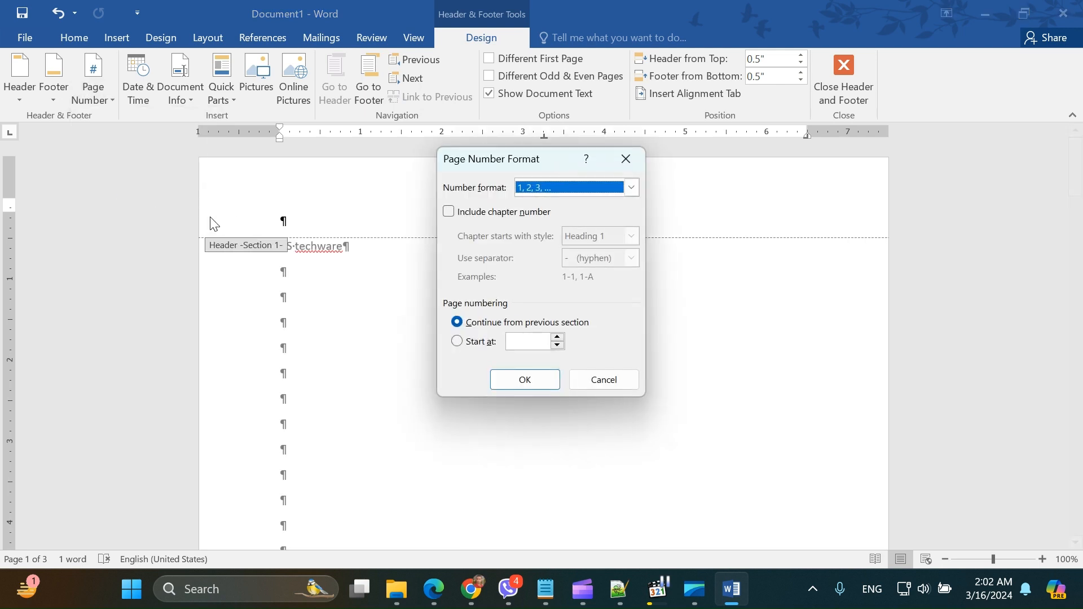
pyautogui.click(563, 186)
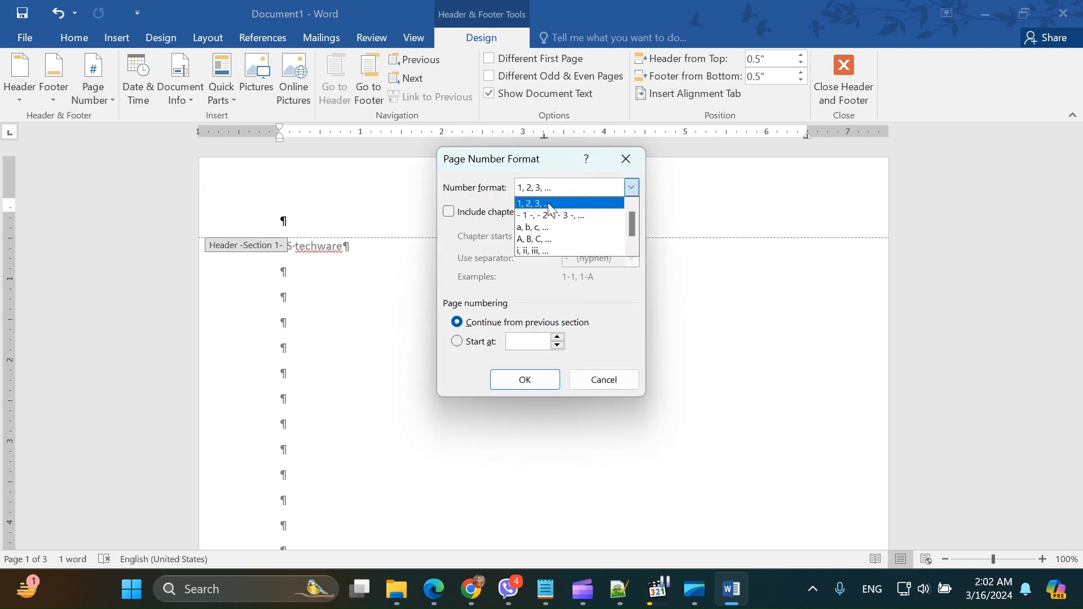
pyautogui.click(536, 251)
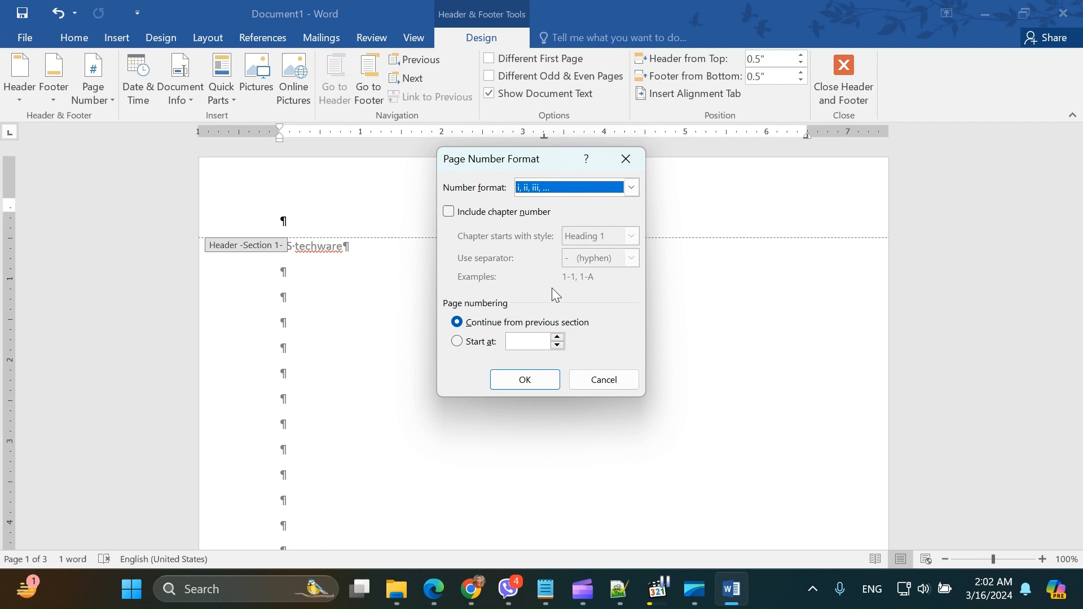
pyautogui.click(522, 380)
pyautogui.click(528, 211)
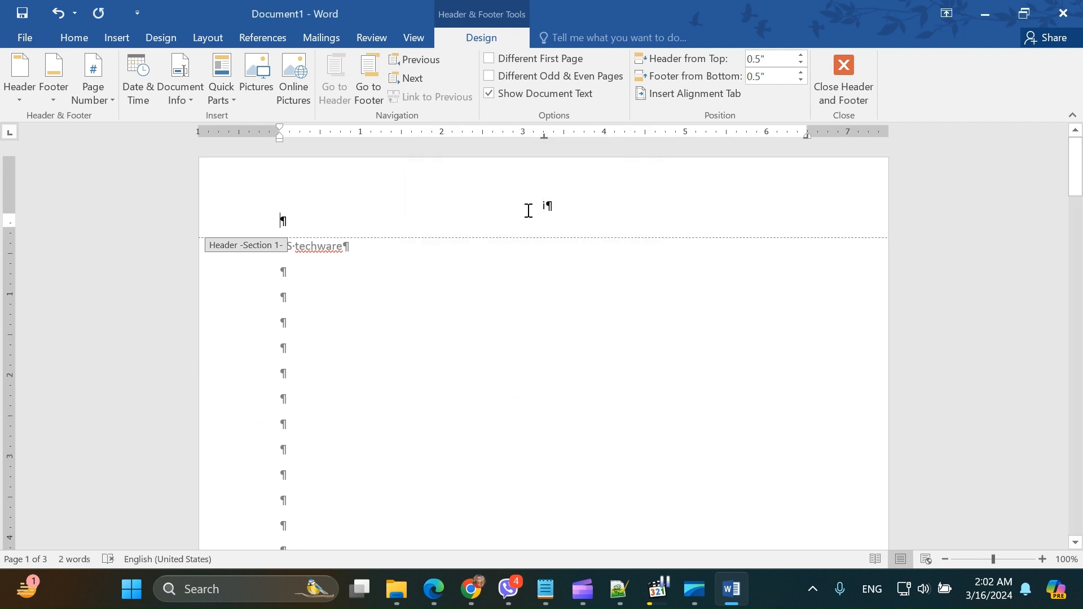
# Step: Insert a centered page number at the top of the Section 2 pages using Plain Number 2
pyautogui.scroll(-10, 551, 365)
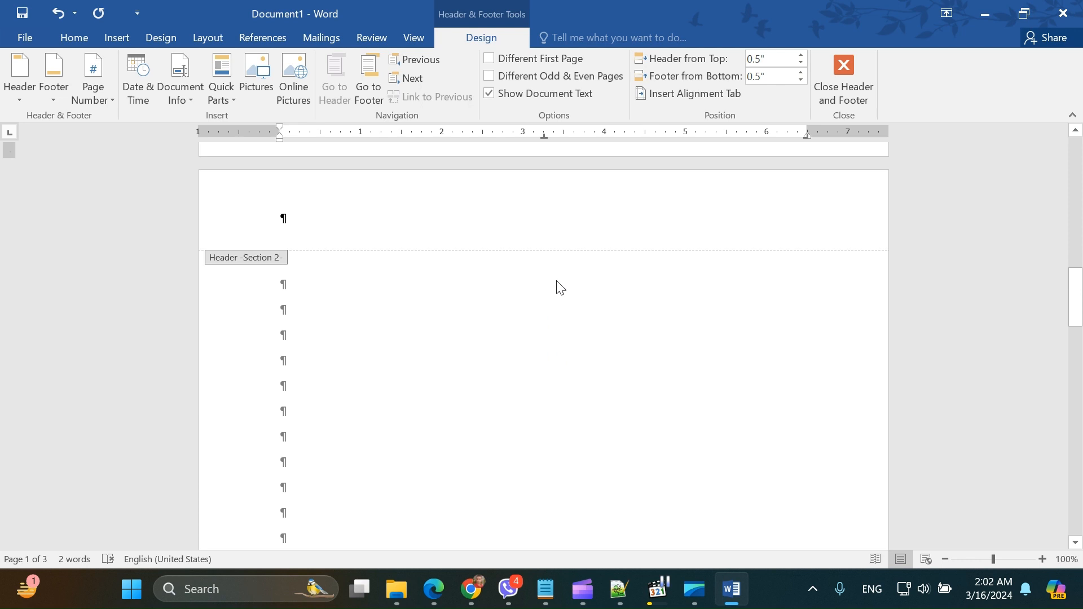
pyautogui.click(502, 215)
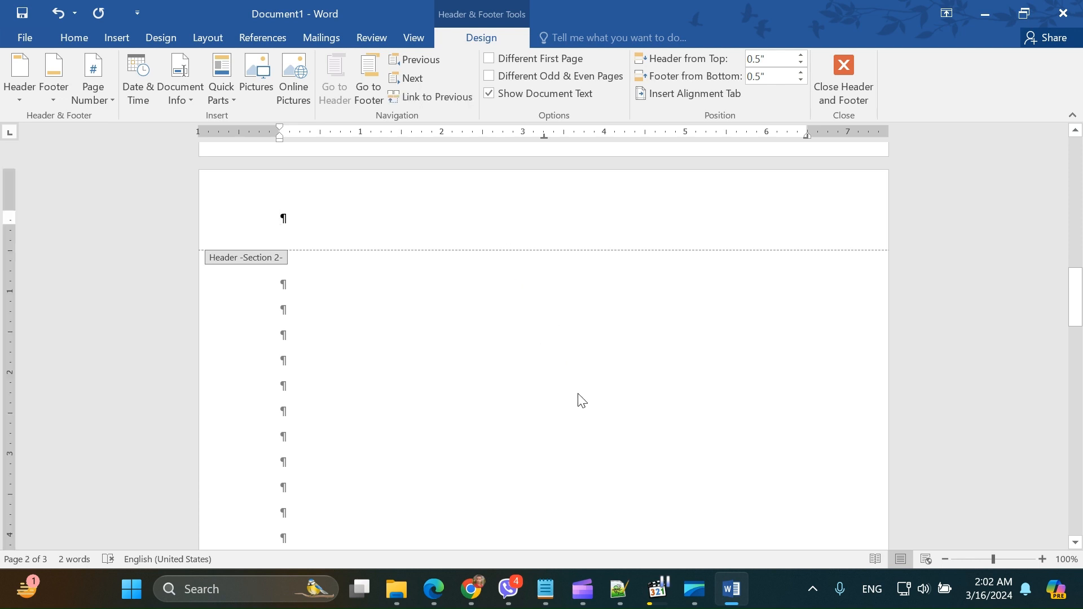
pyautogui.click(107, 100)
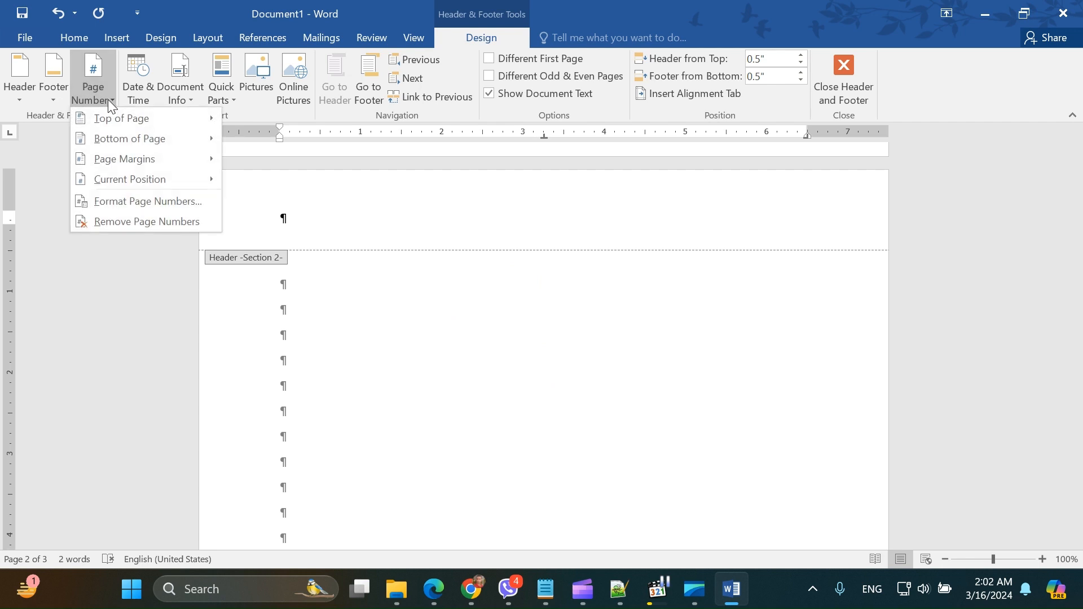
pyautogui.click(422, 286)
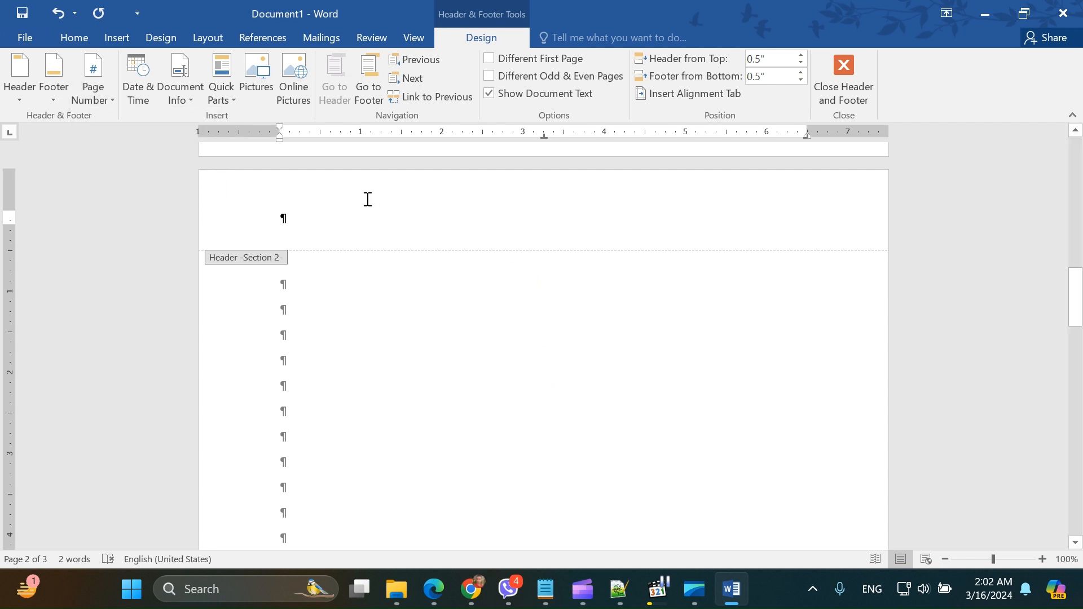
pyautogui.click(106, 100)
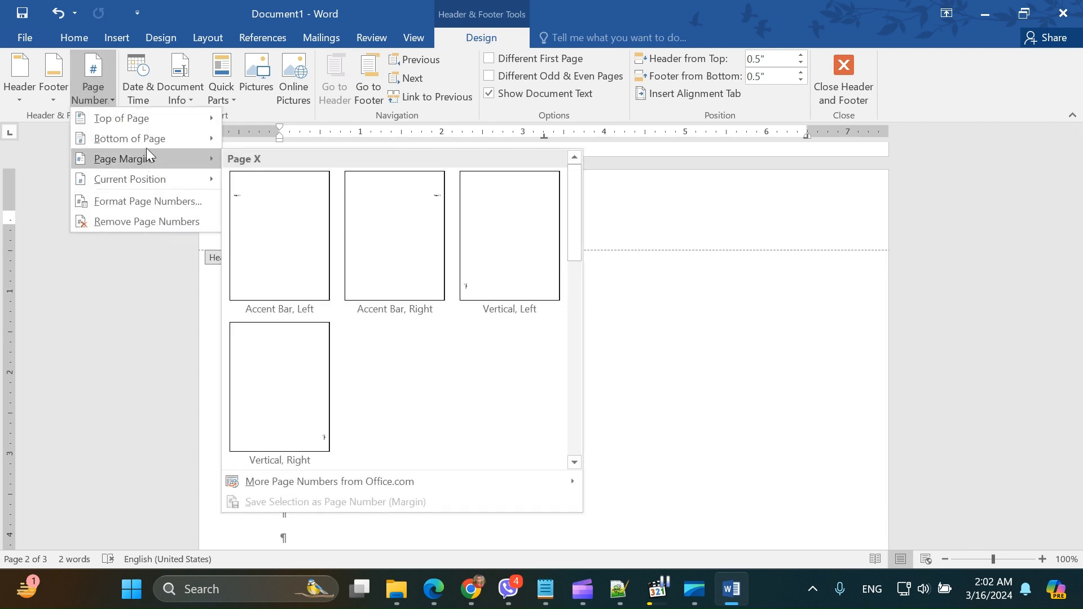
pyautogui.moveTo(149, 147)
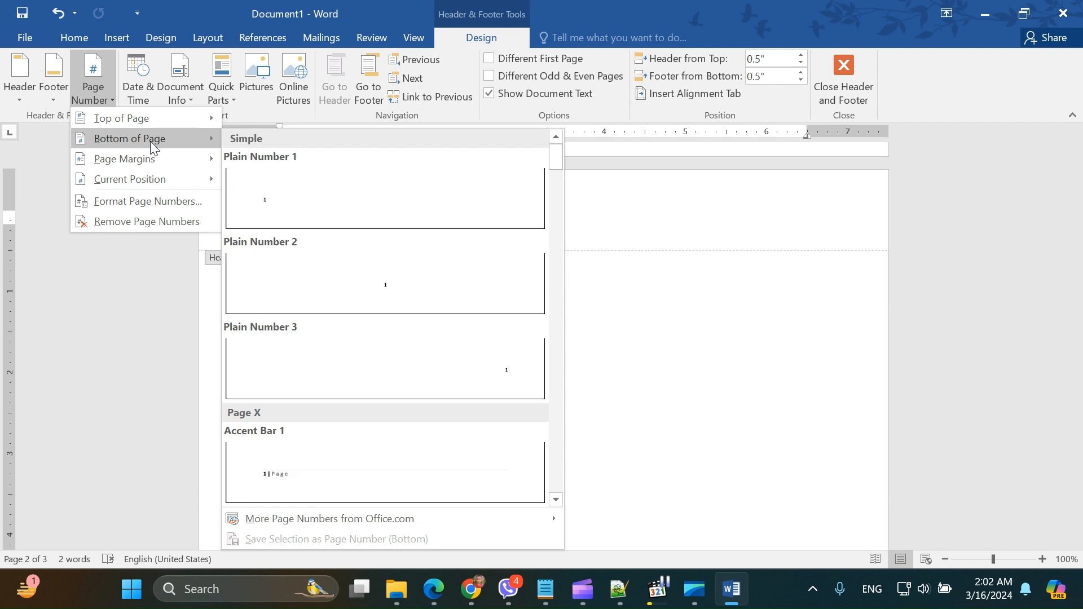
pyautogui.moveTo(156, 121)
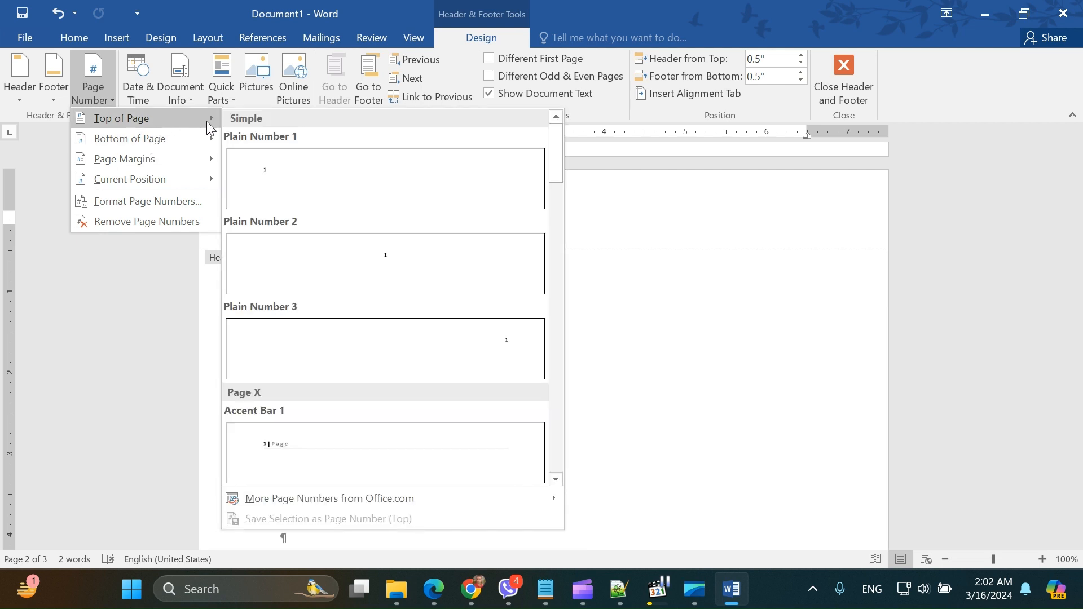
pyautogui.click(377, 263)
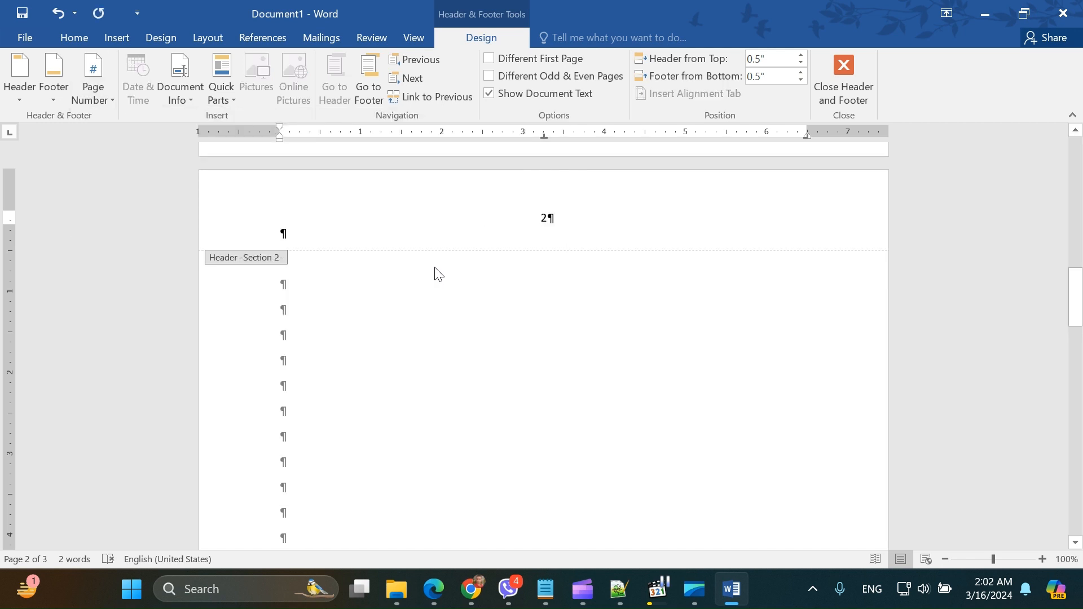
pyautogui.scroll(9, 535, 260)
pyautogui.scroll(2, 535, 261)
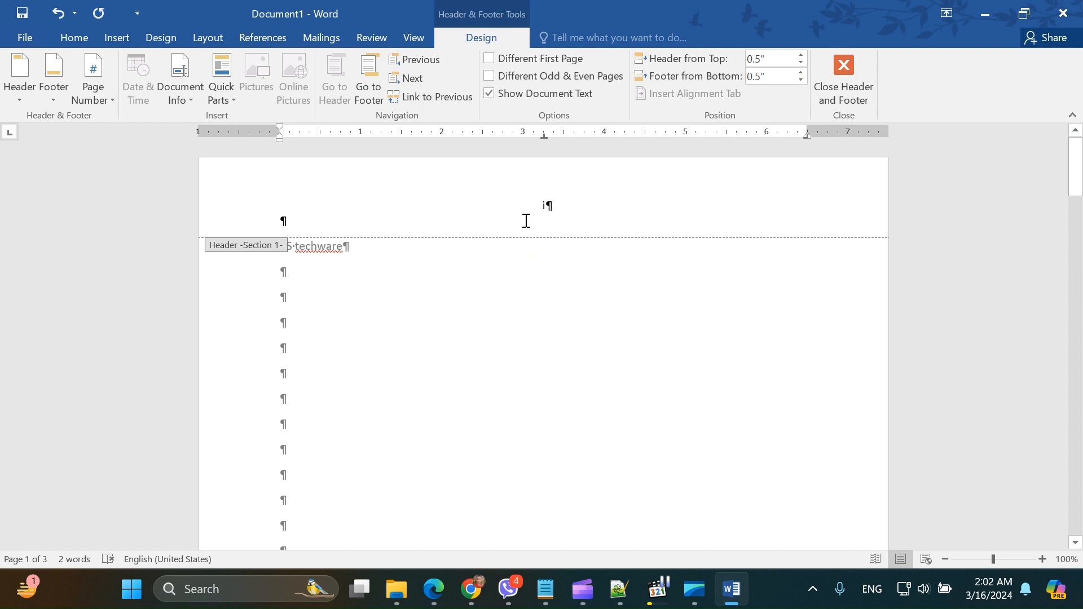
pyautogui.scroll(-20, 525, 348)
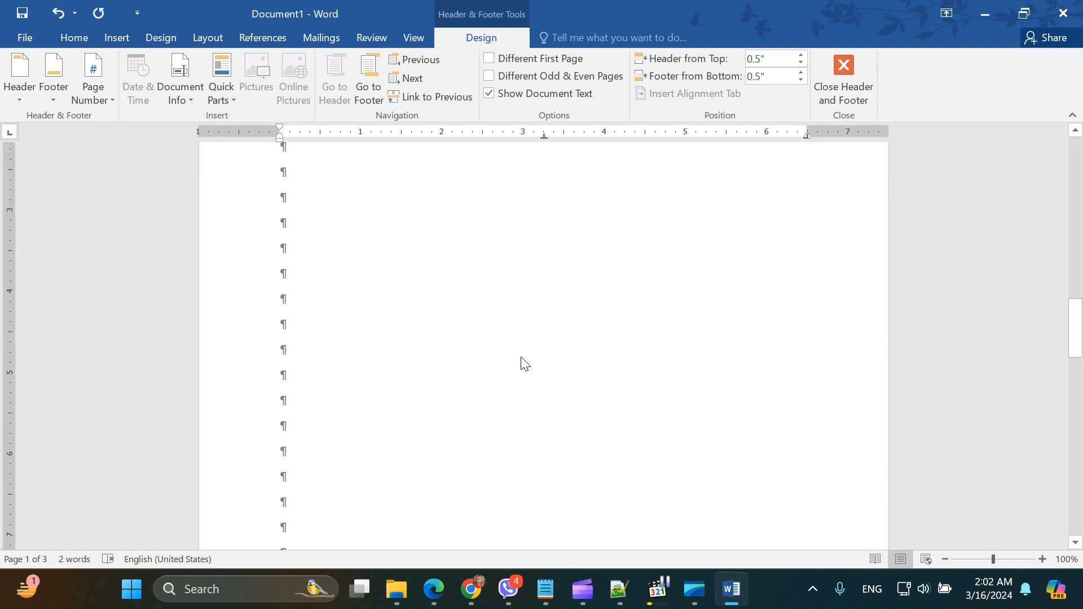
pyautogui.scroll(-4, 522, 357)
pyautogui.scroll(18, 522, 358)
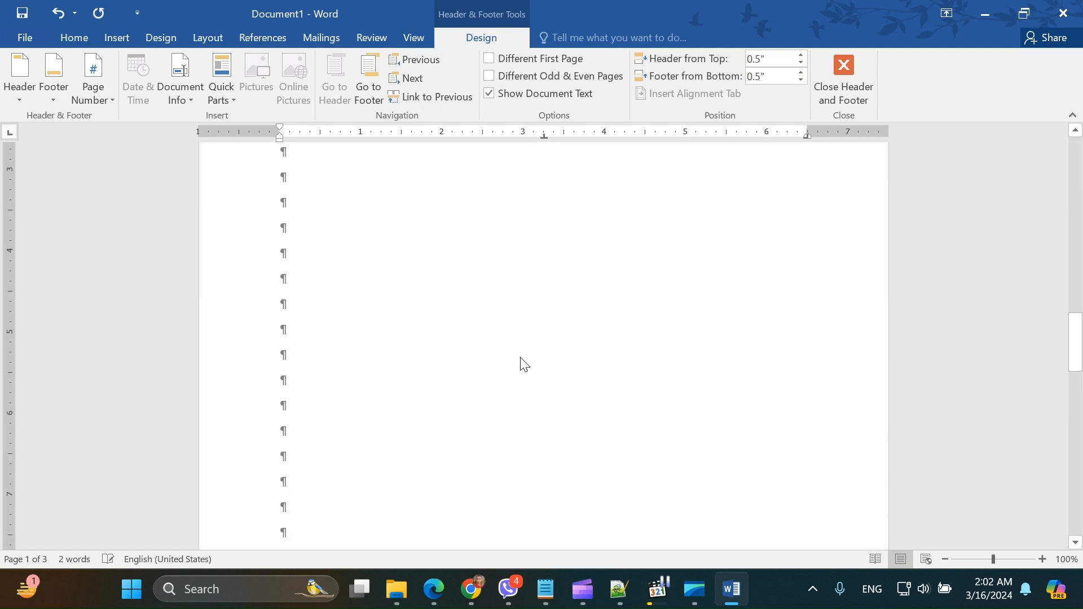
# Step: Set the Section 2 header's page numbering to start at 1 instead of continuing from the previous section
pyautogui.scroll(1, 522, 358)
pyautogui.scroll(-2, 542, 339)
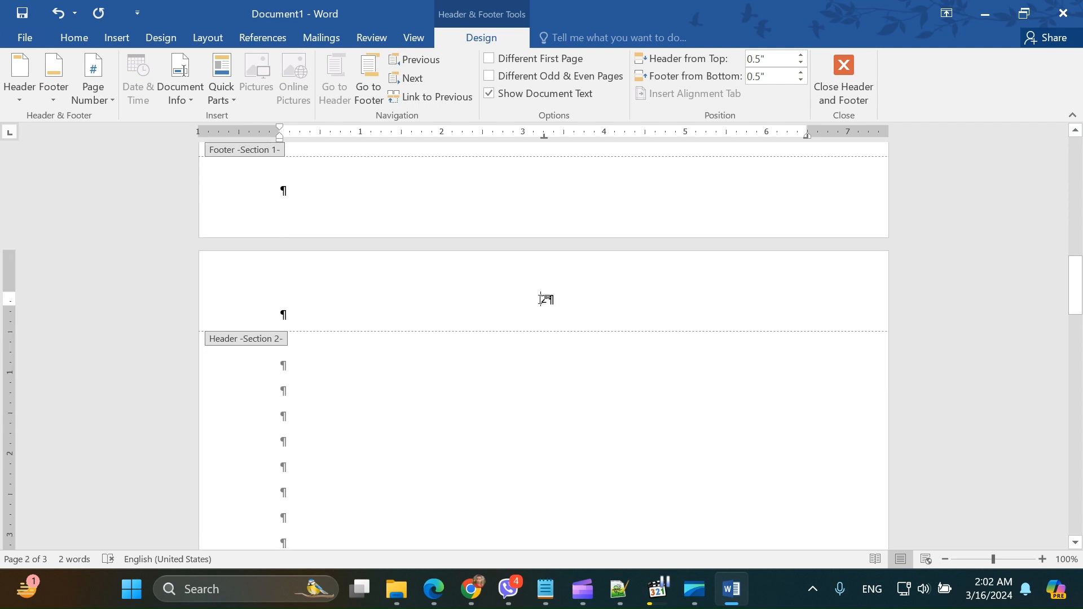
pyautogui.click(545, 297)
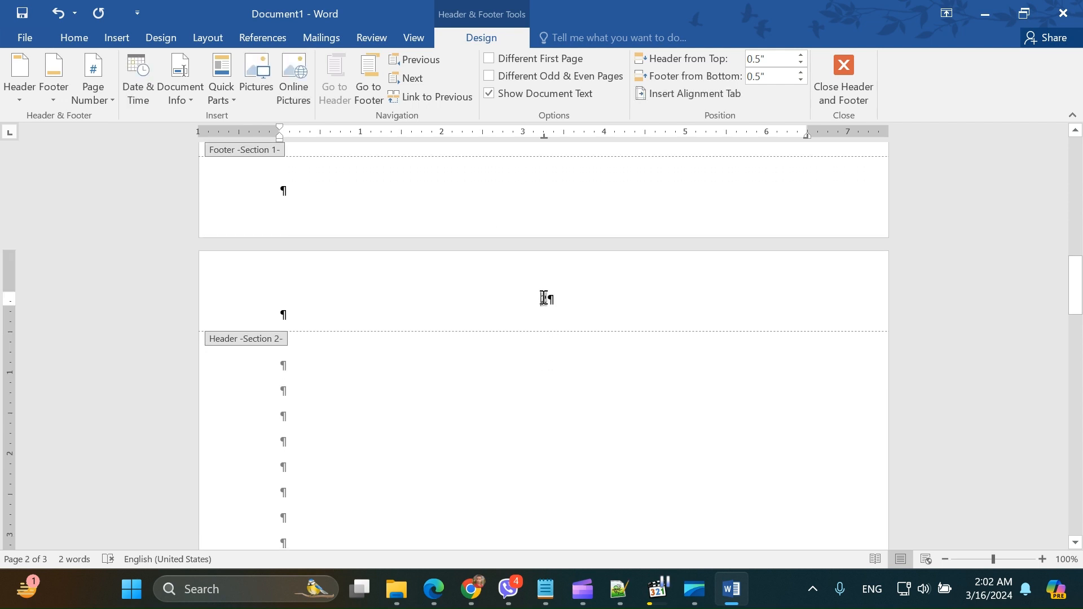
pyautogui.click(86, 99)
pyautogui.click(119, 201)
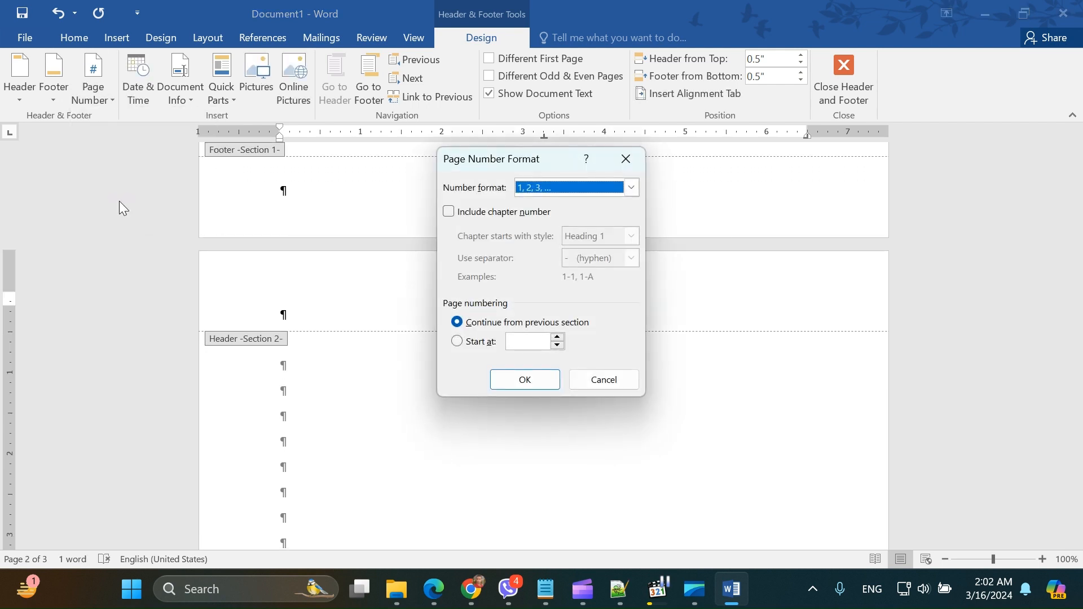
pyautogui.click(458, 341)
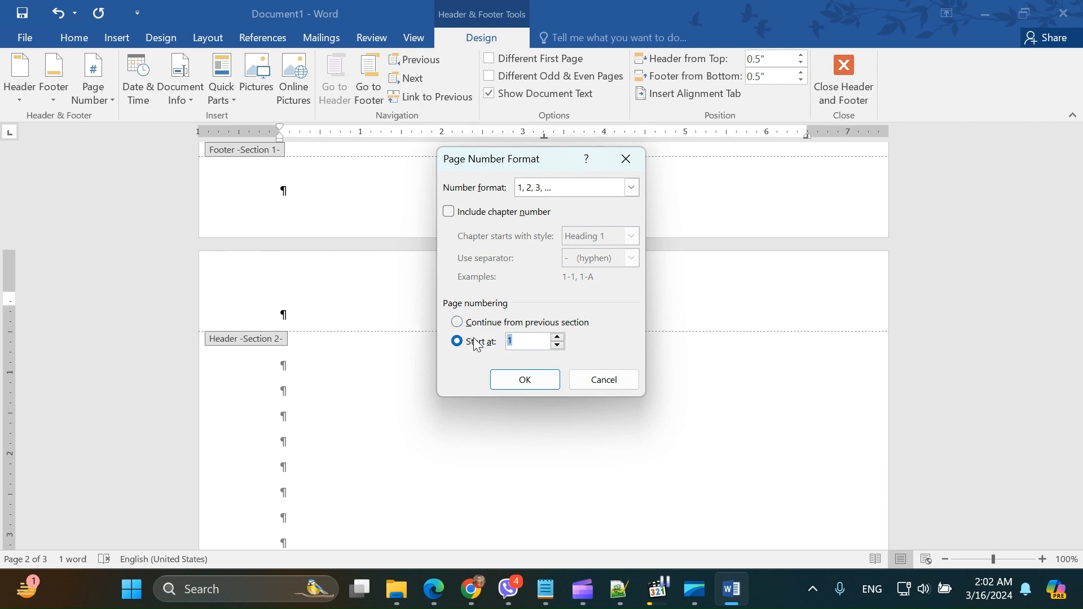
pyautogui.click(525, 379)
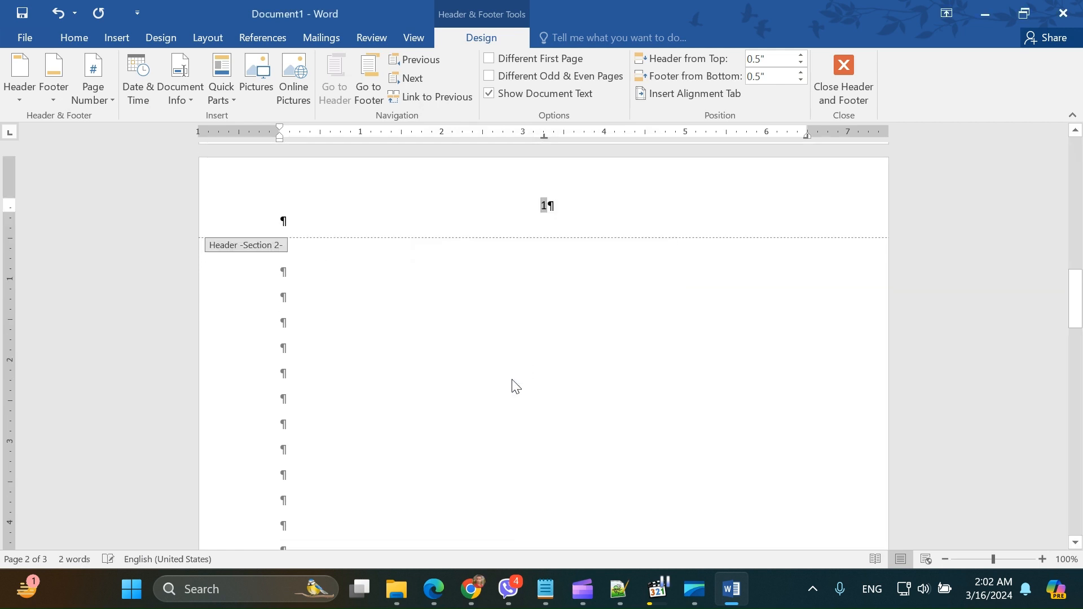
# Step: Review the header page numbers on all three pages to check the numbering of Section 1 and Section 2
pyautogui.scroll(-10, 573, 375)
pyautogui.scroll(-15, 573, 375)
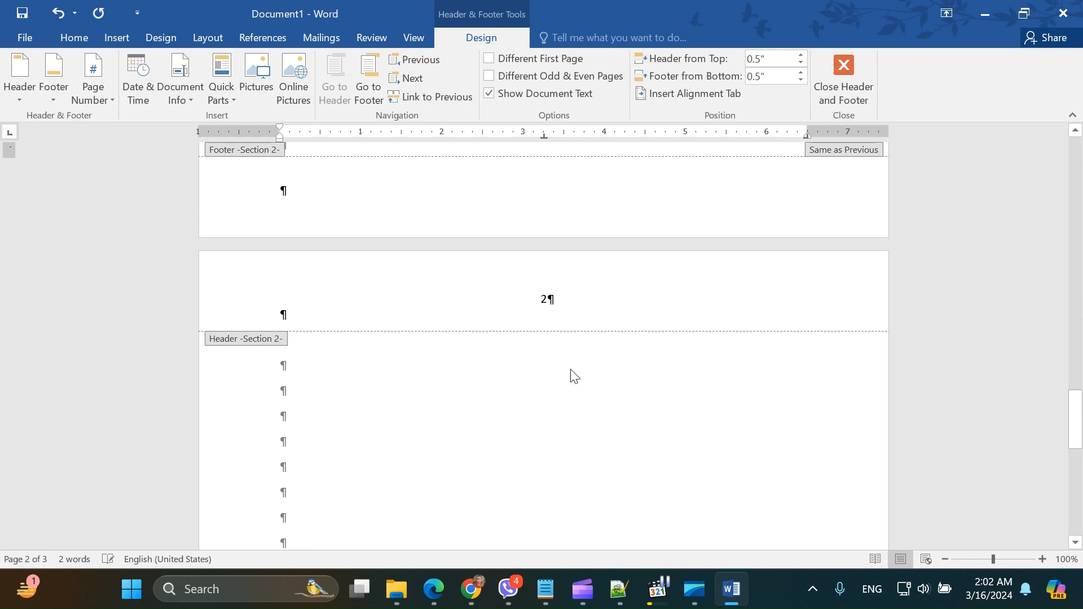
pyautogui.scroll(15, 574, 376)
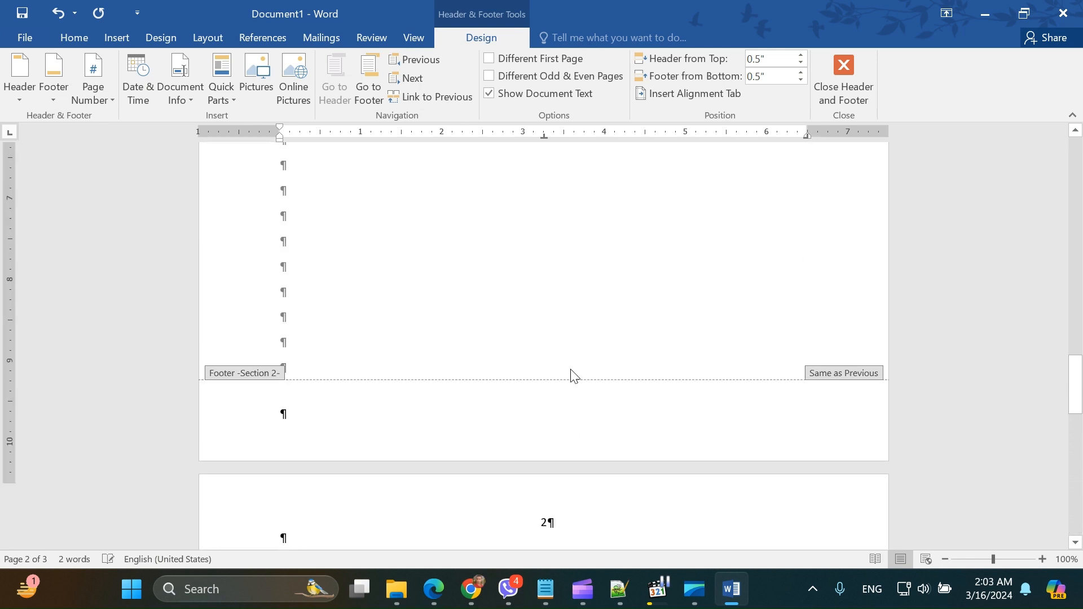
pyautogui.scroll(5, 573, 375)
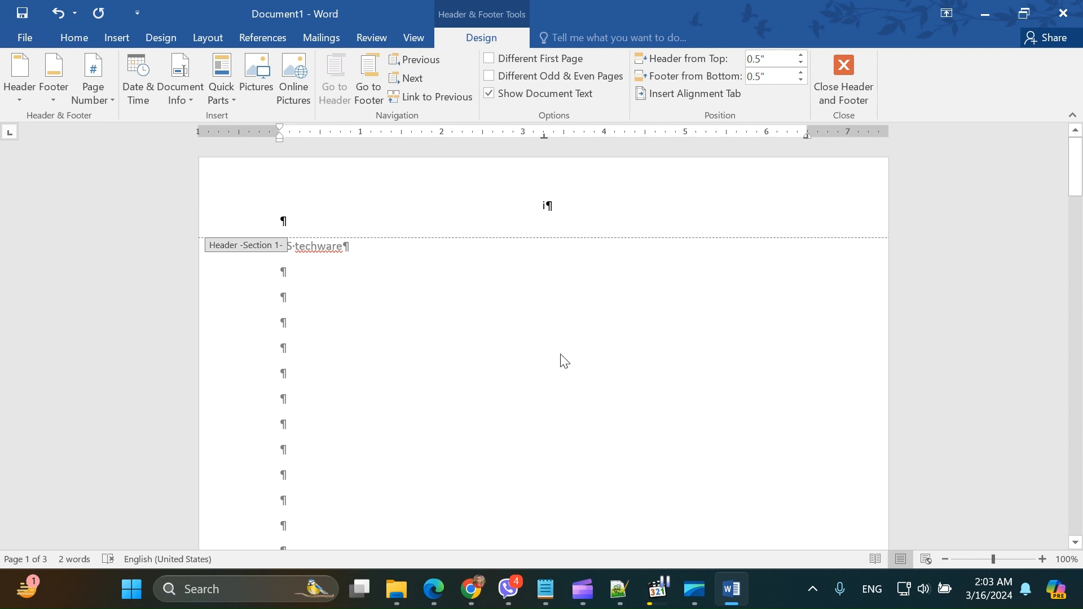
pyautogui.scroll(-5, 561, 372)
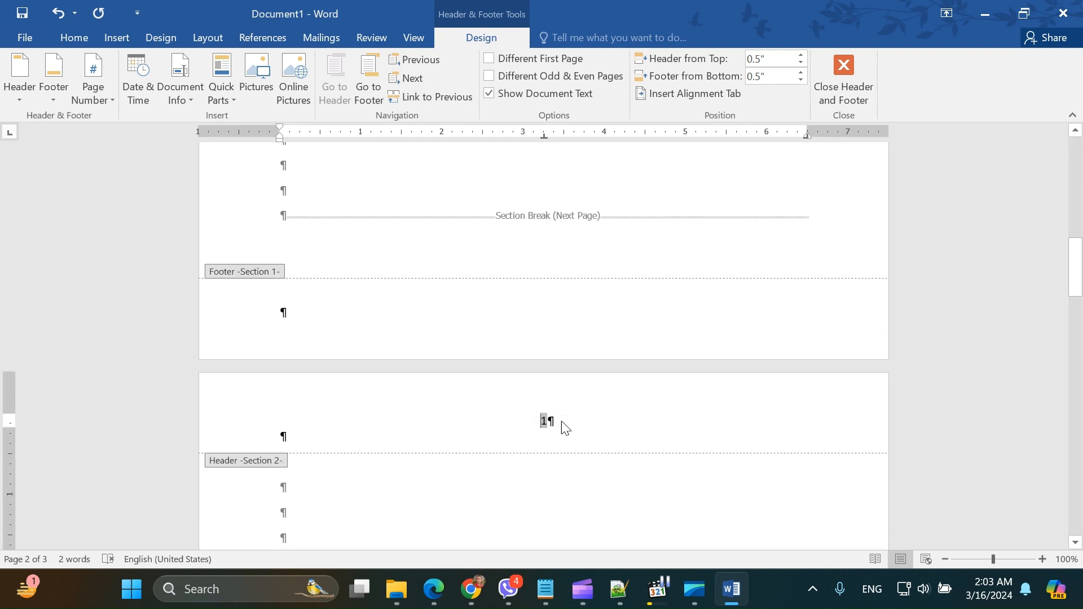
pyautogui.scroll(-3, 563, 424)
pyautogui.scroll(4, 561, 417)
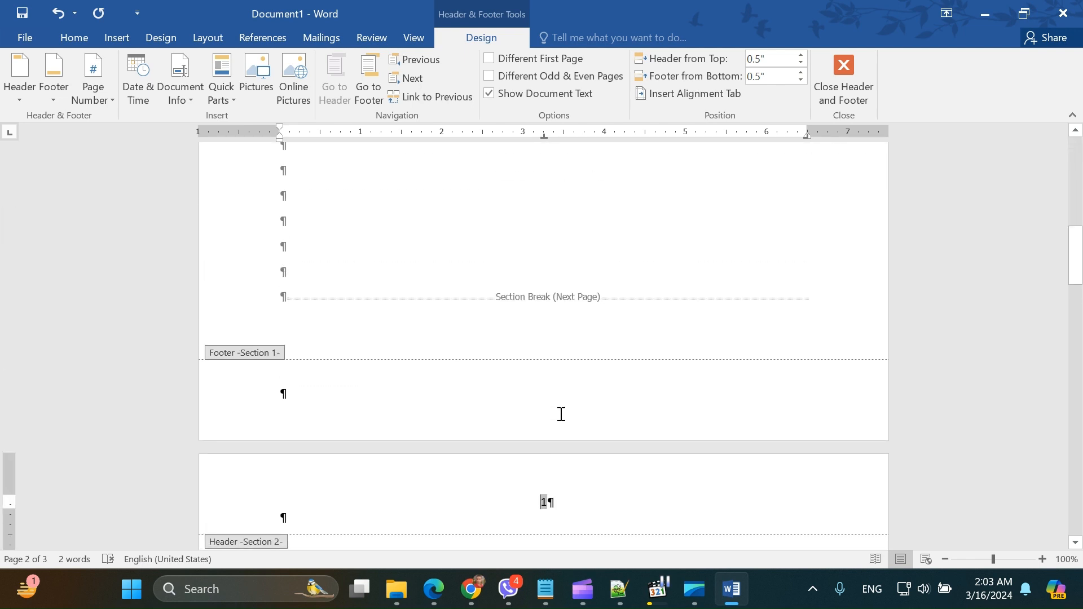
pyautogui.scroll(-2, 561, 417)
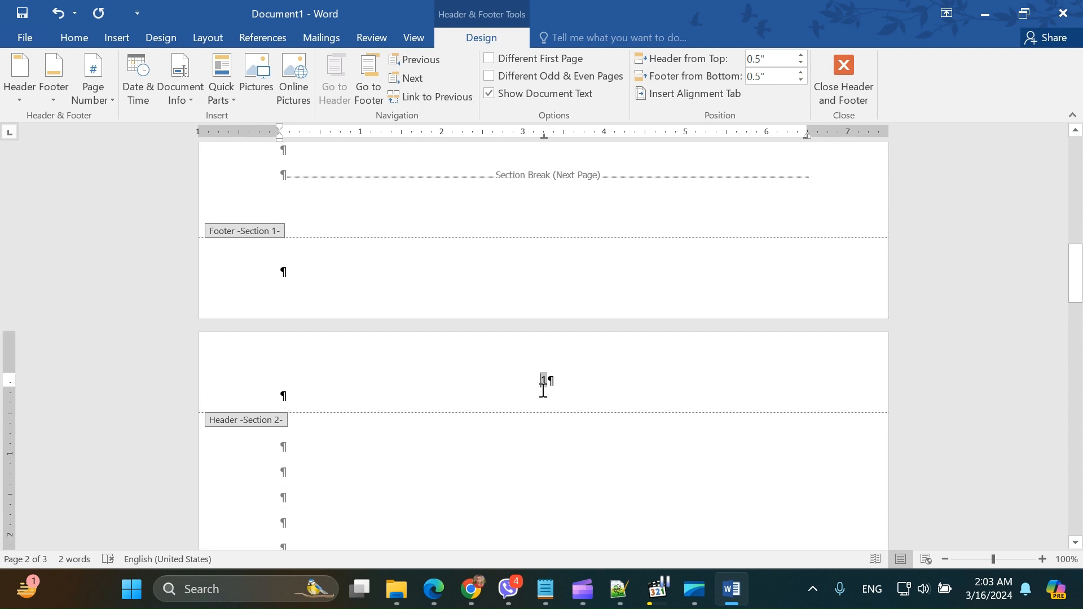
pyautogui.doubleClick(544, 381)
pyautogui.scroll(11, 500, 288)
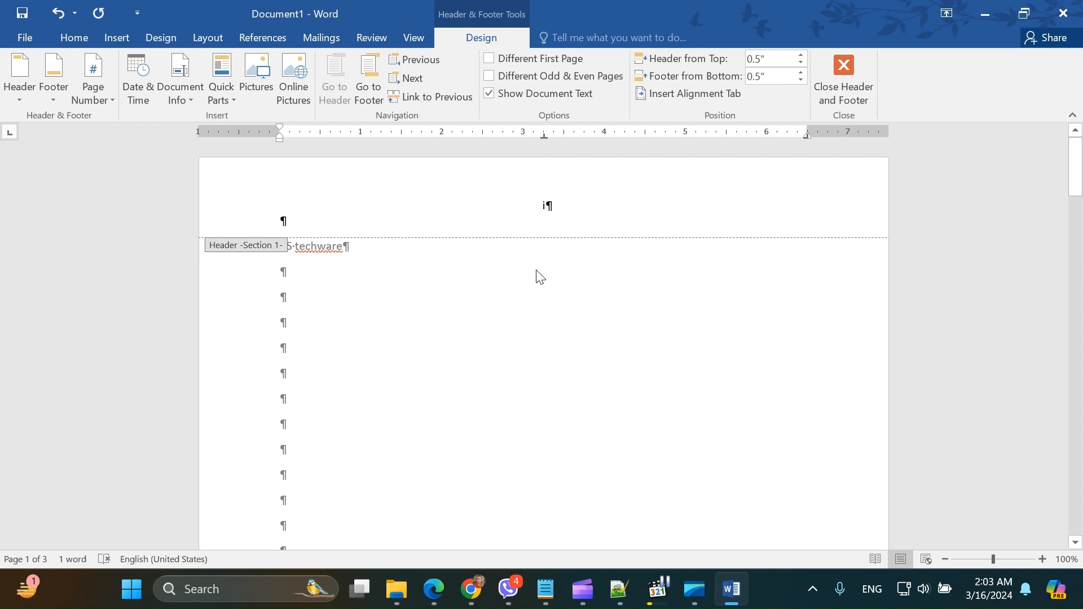
pyautogui.scroll(-10, 551, 301)
pyautogui.scroll(10, 549, 298)
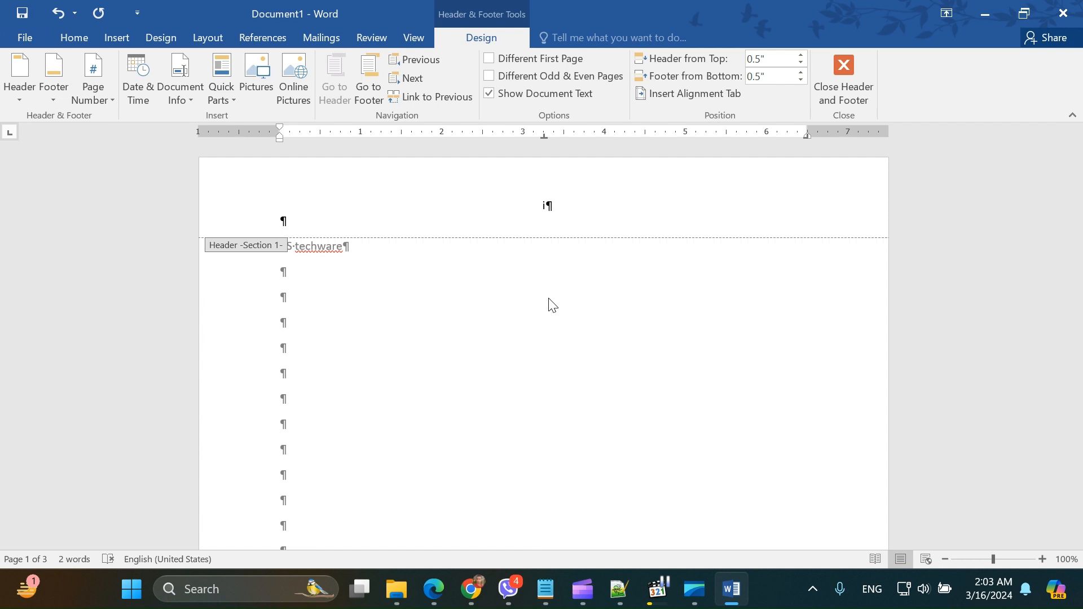
# Step: Select the Section 1 and Section 2 header page numbers in turn and compare their formats across the section break
pyautogui.doubleClick(545, 206)
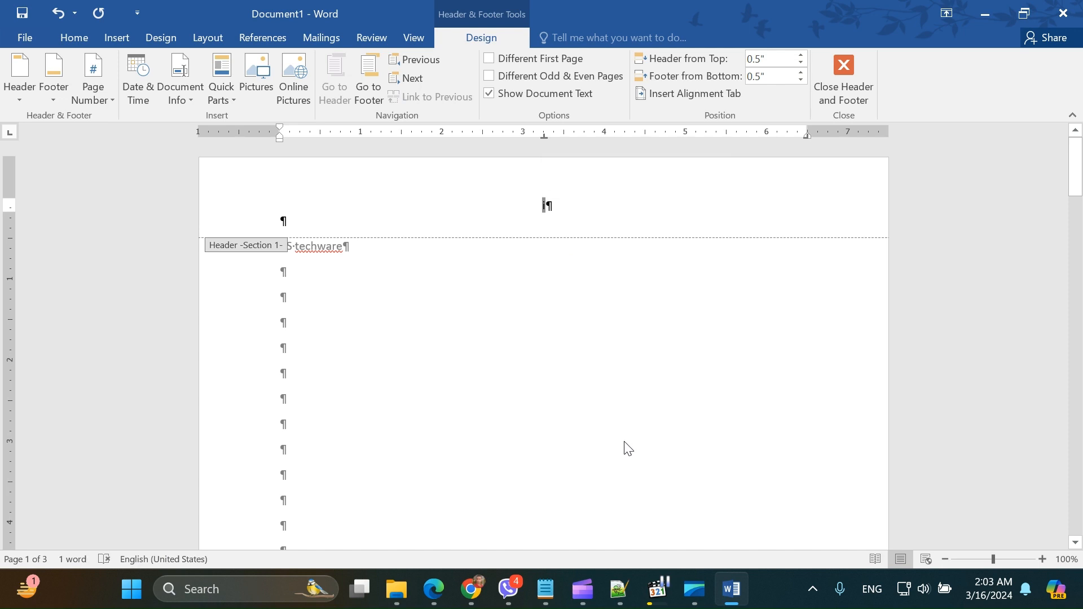
pyautogui.scroll(-12, 632, 449)
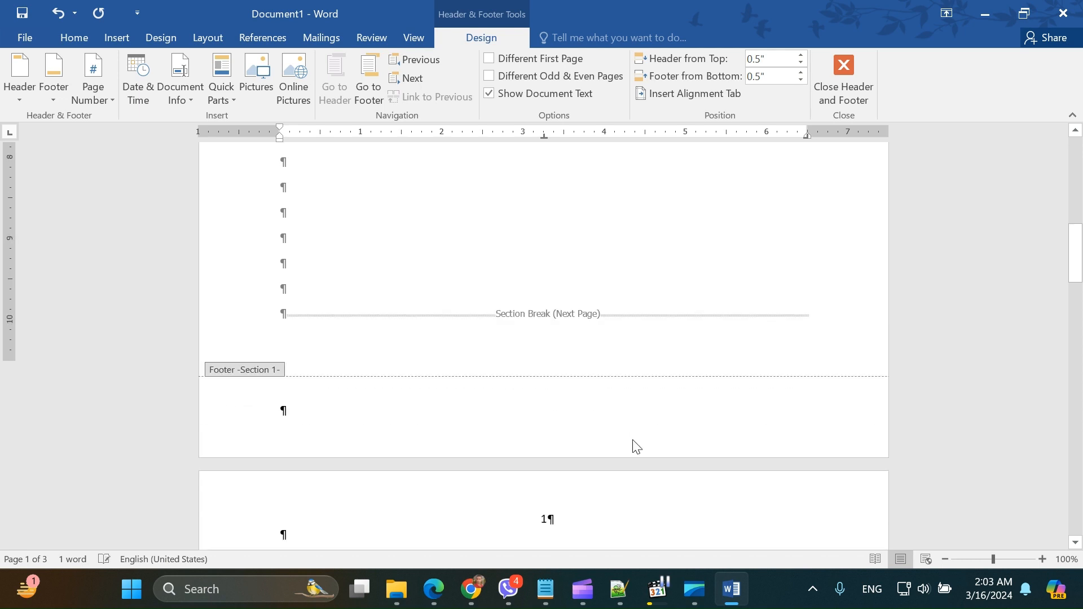
pyautogui.doubleClick(544, 382)
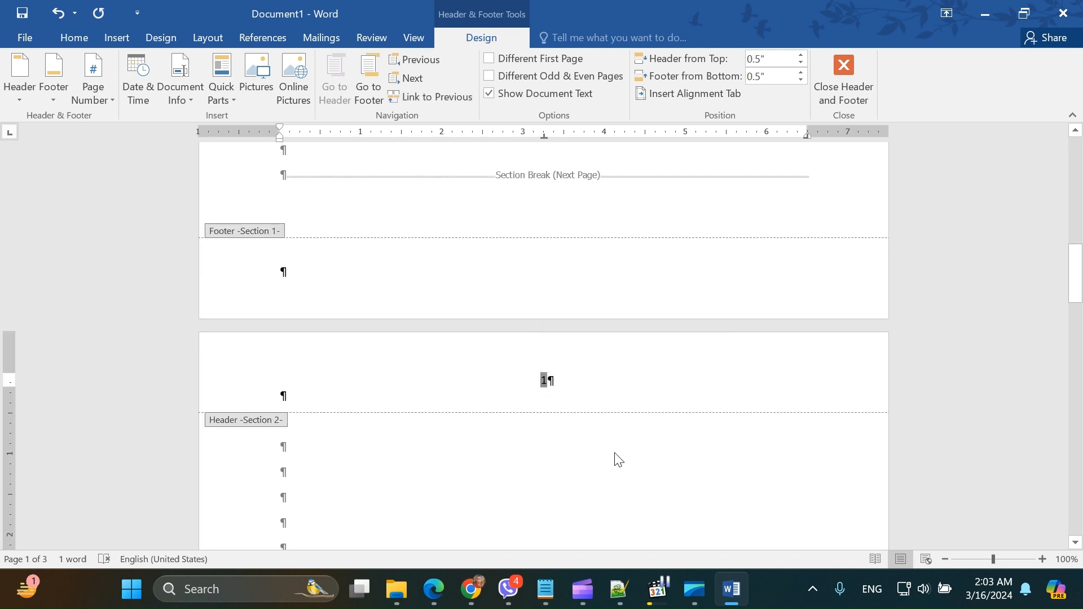
pyautogui.scroll(-10, 621, 468)
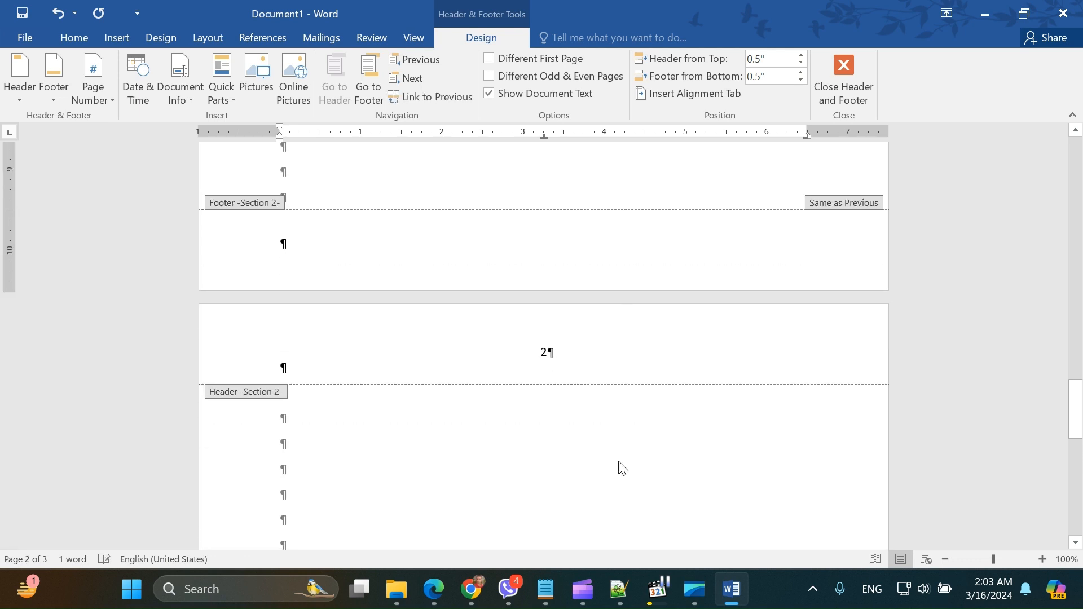
pyautogui.scroll(10, 620, 462)
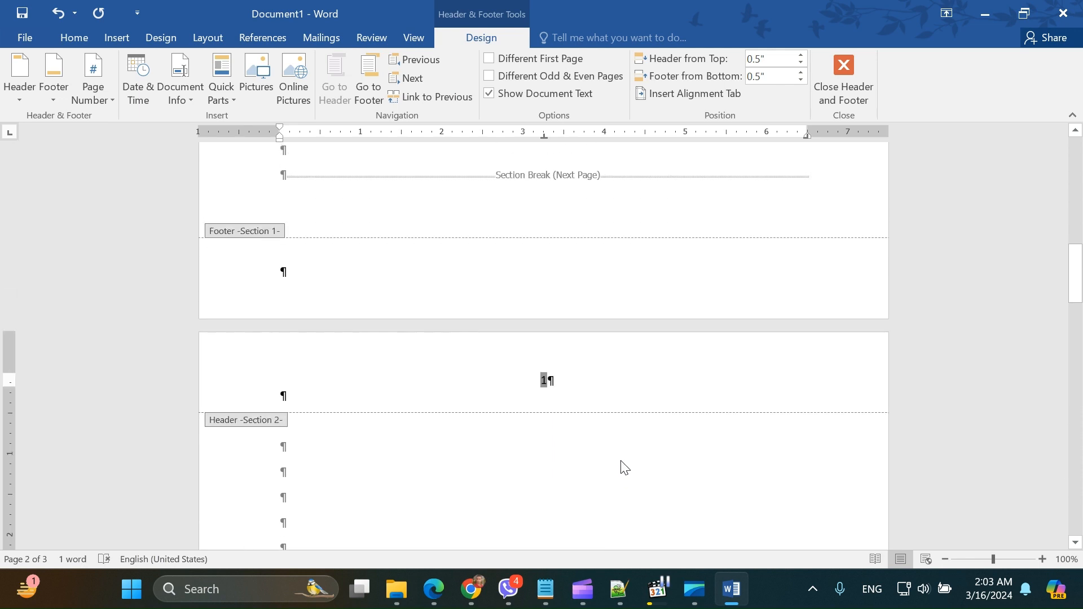
pyautogui.scroll(-3, 621, 466)
pyautogui.scroll(6, 621, 459)
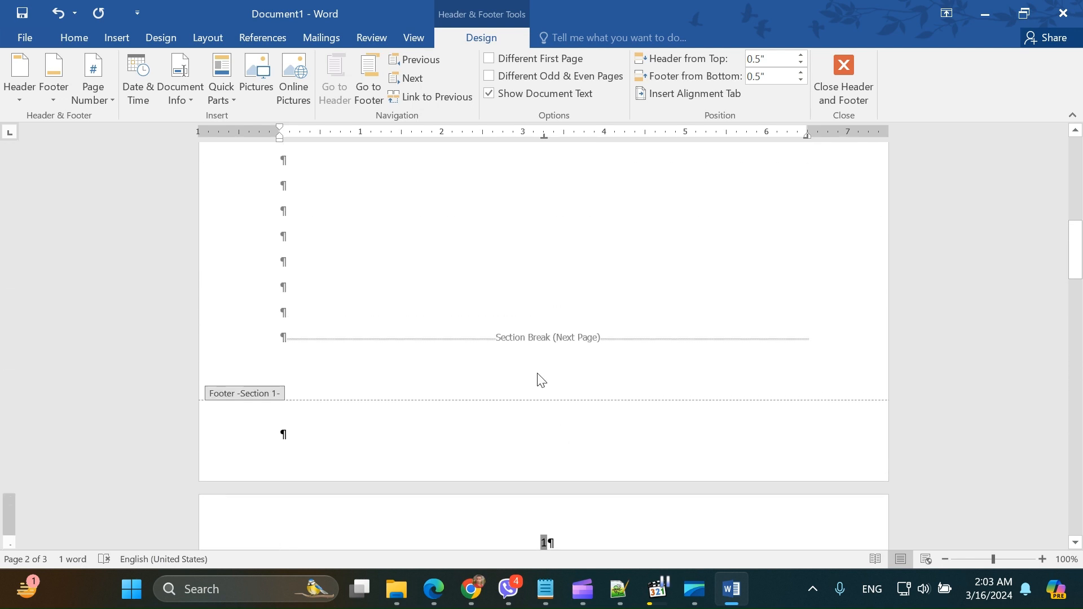
pyautogui.scroll(-3, 556, 406)
pyautogui.scroll(2, 546, 377)
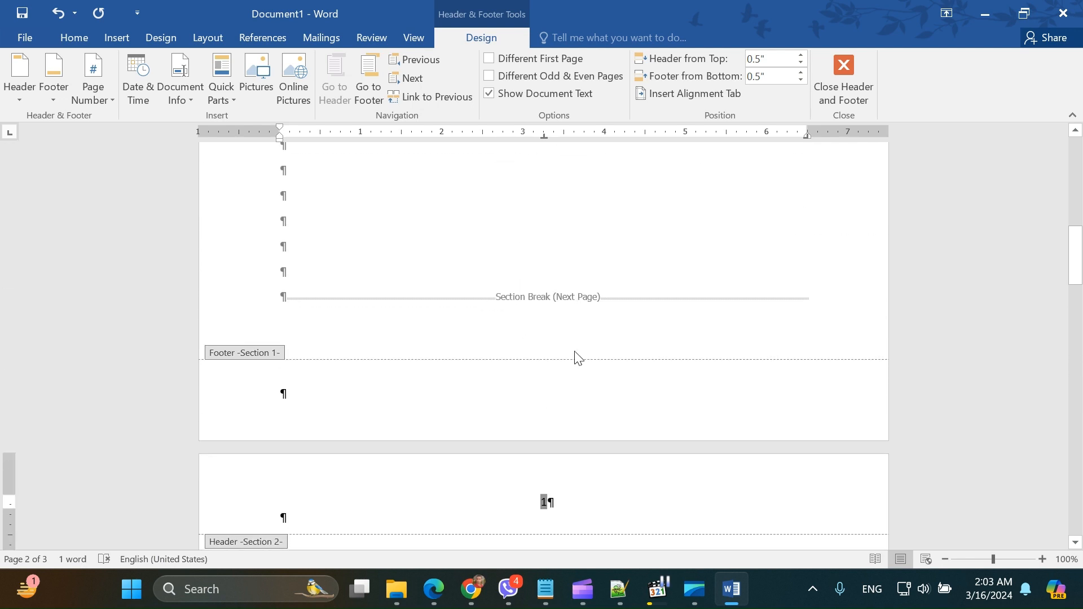
pyautogui.scroll(-10, 571, 447)
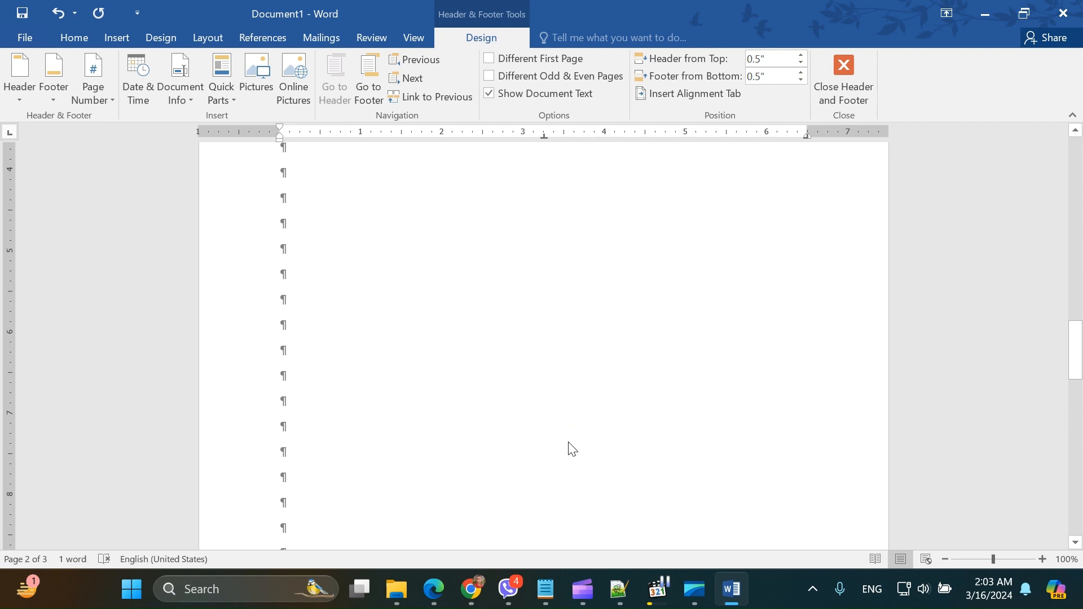
pyautogui.scroll(-5, 572, 449)
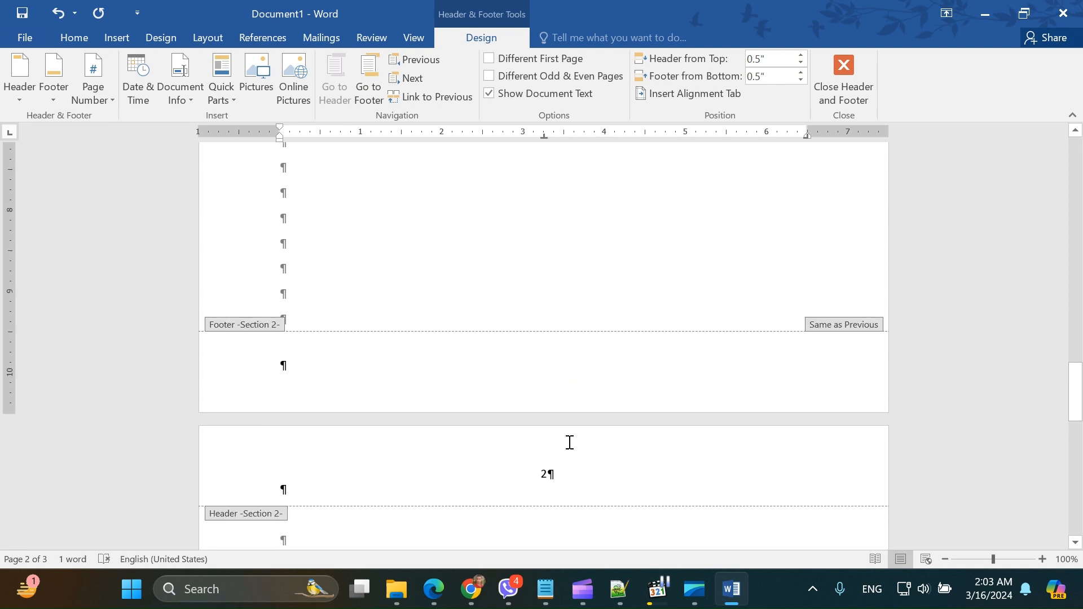
pyautogui.scroll(15, 570, 442)
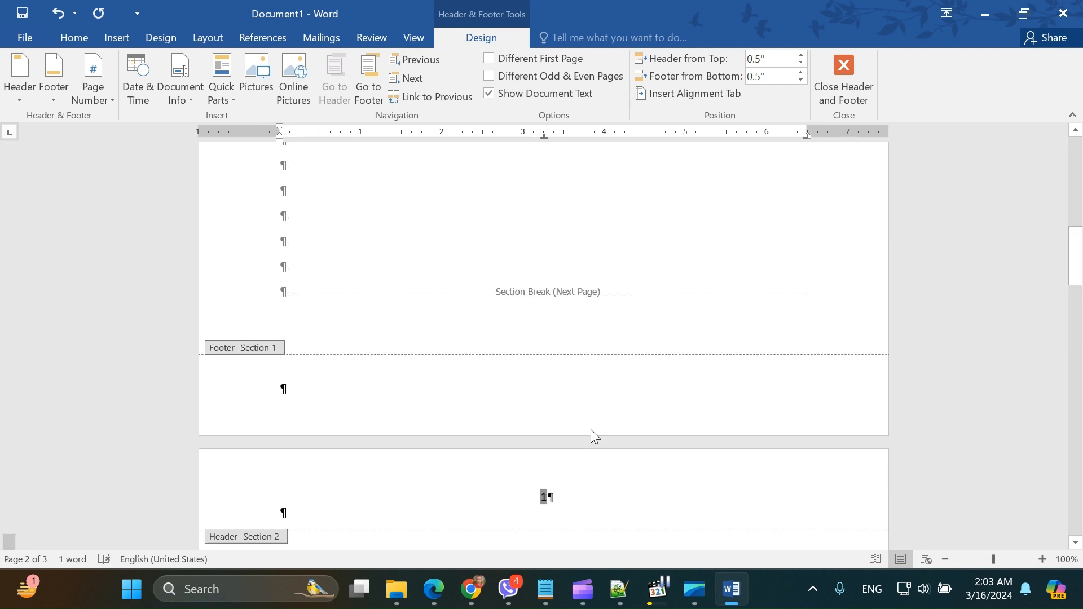
pyautogui.scroll(3, 598, 433)
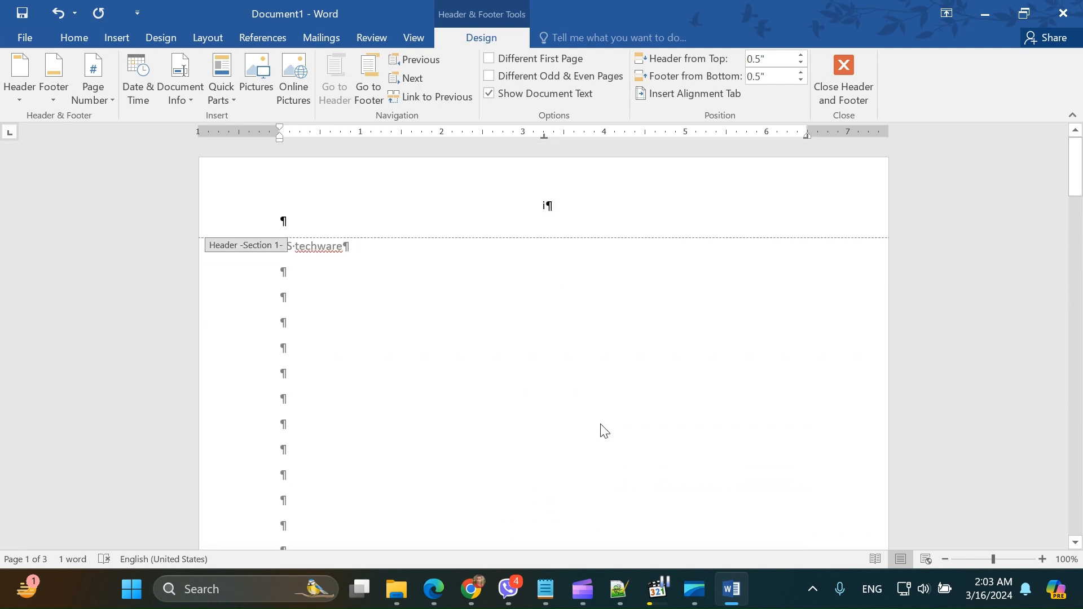